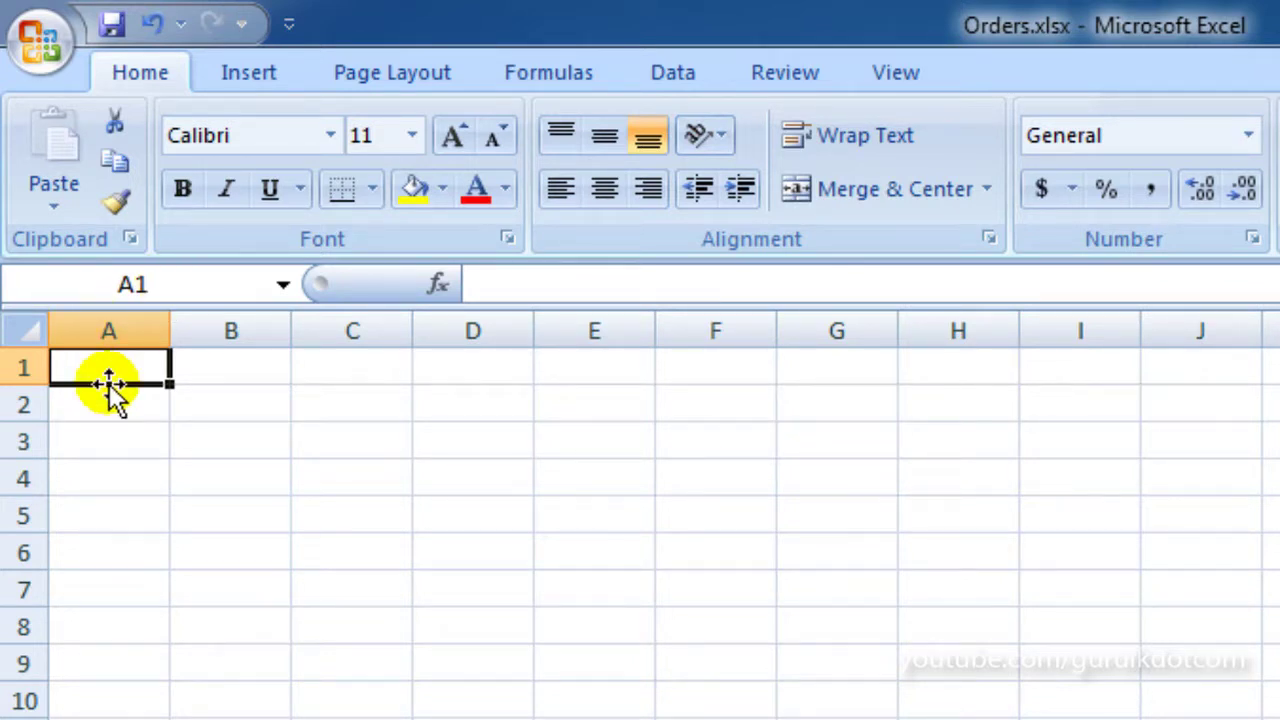
- Enter 12 in cell A1 and copy it into cells A2 through A10
type("12")
key("Return")
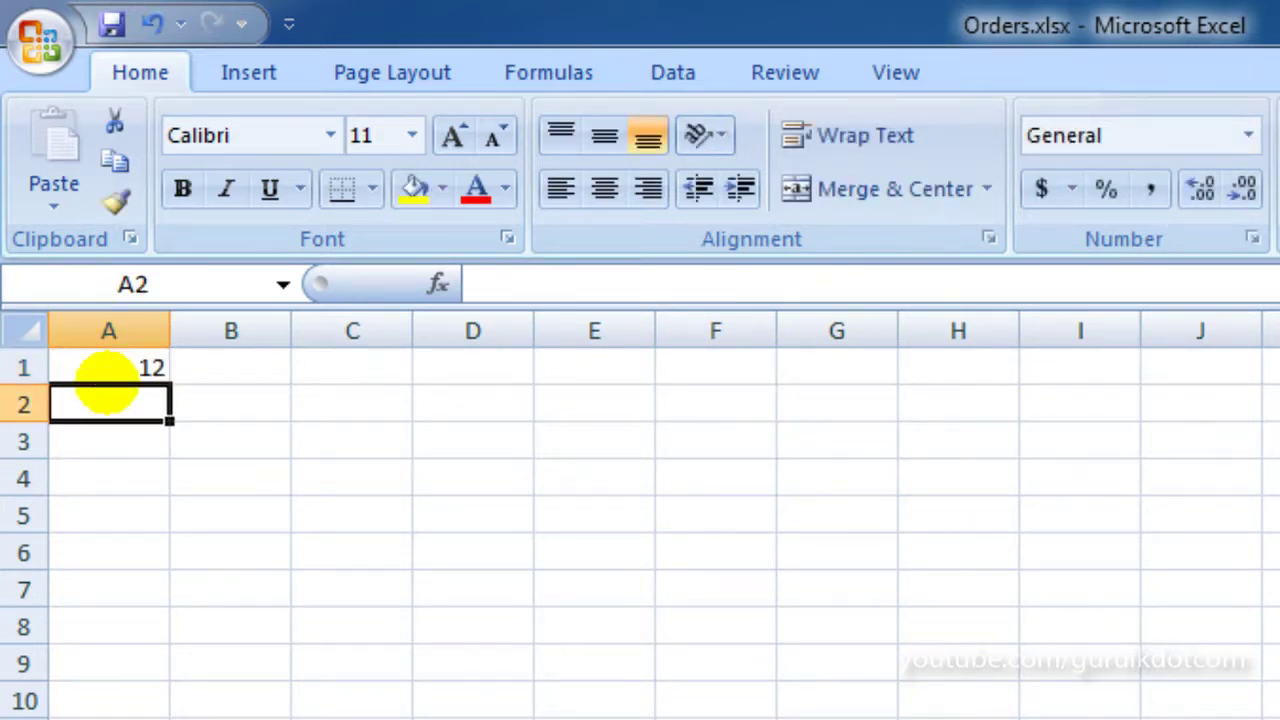
left_click(105, 375)
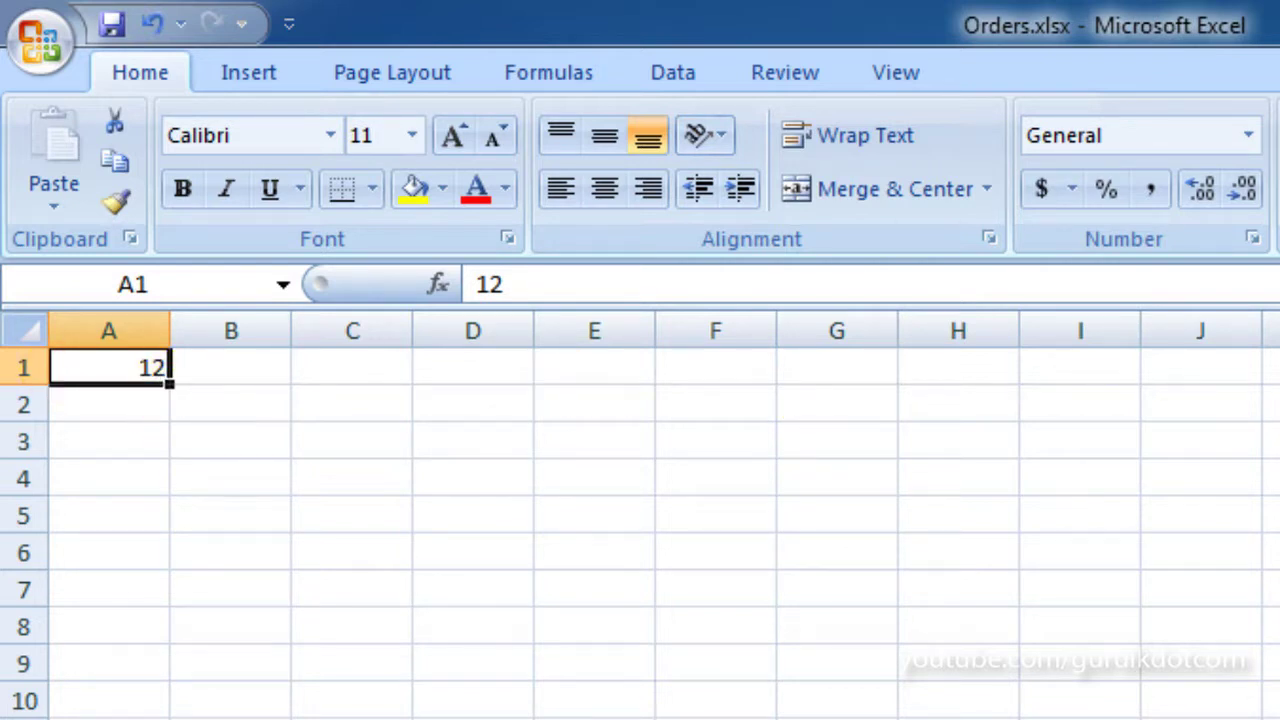
right_click(138, 367)
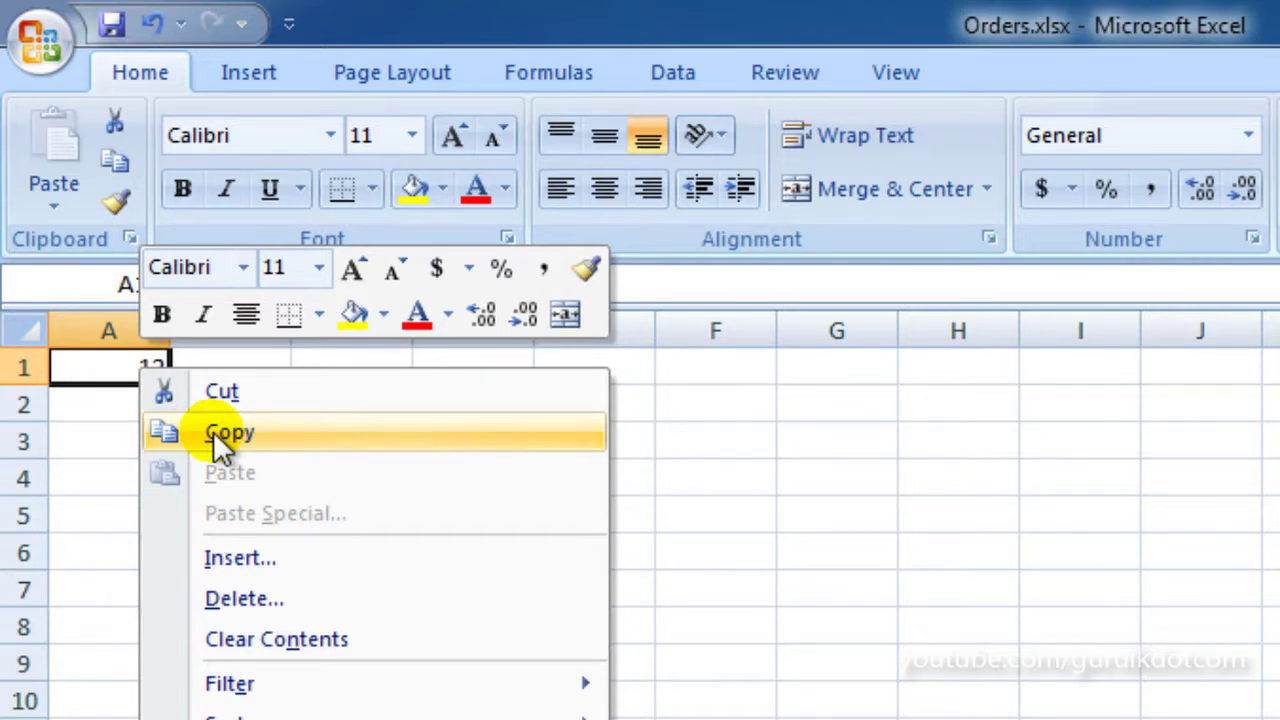
left_click(213, 431)
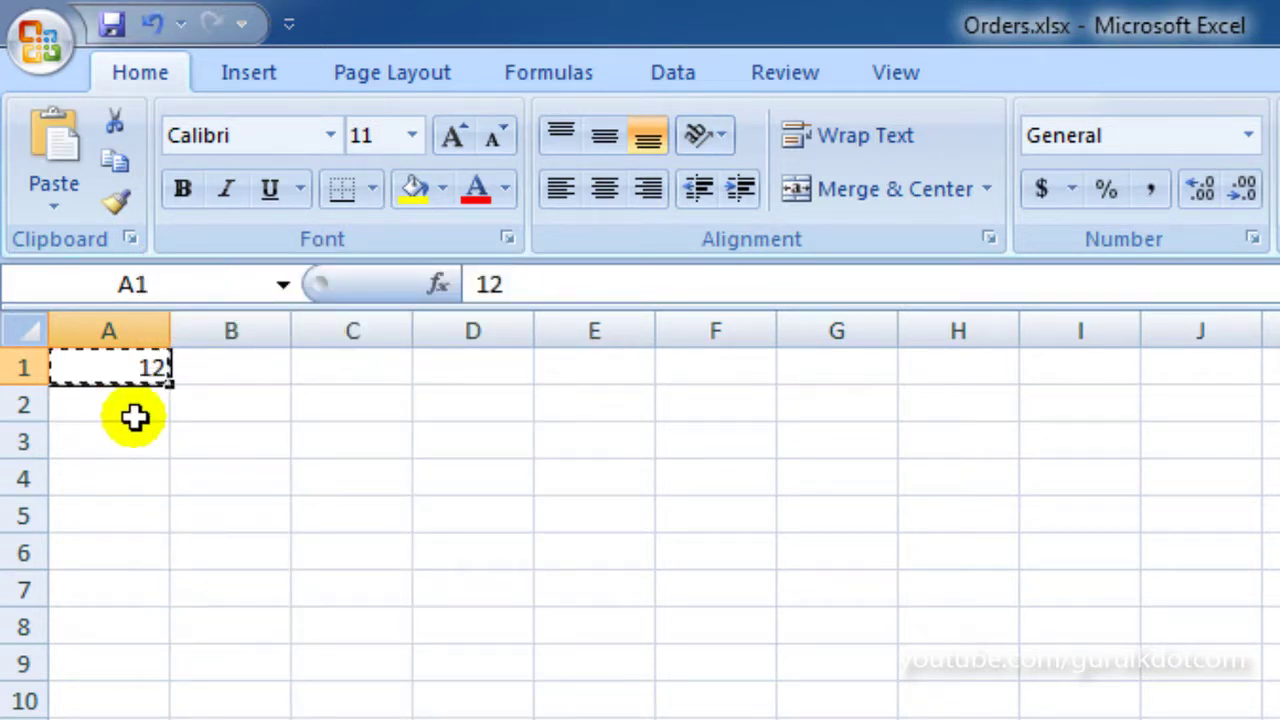
left_click_drag(129, 403, 143, 700)
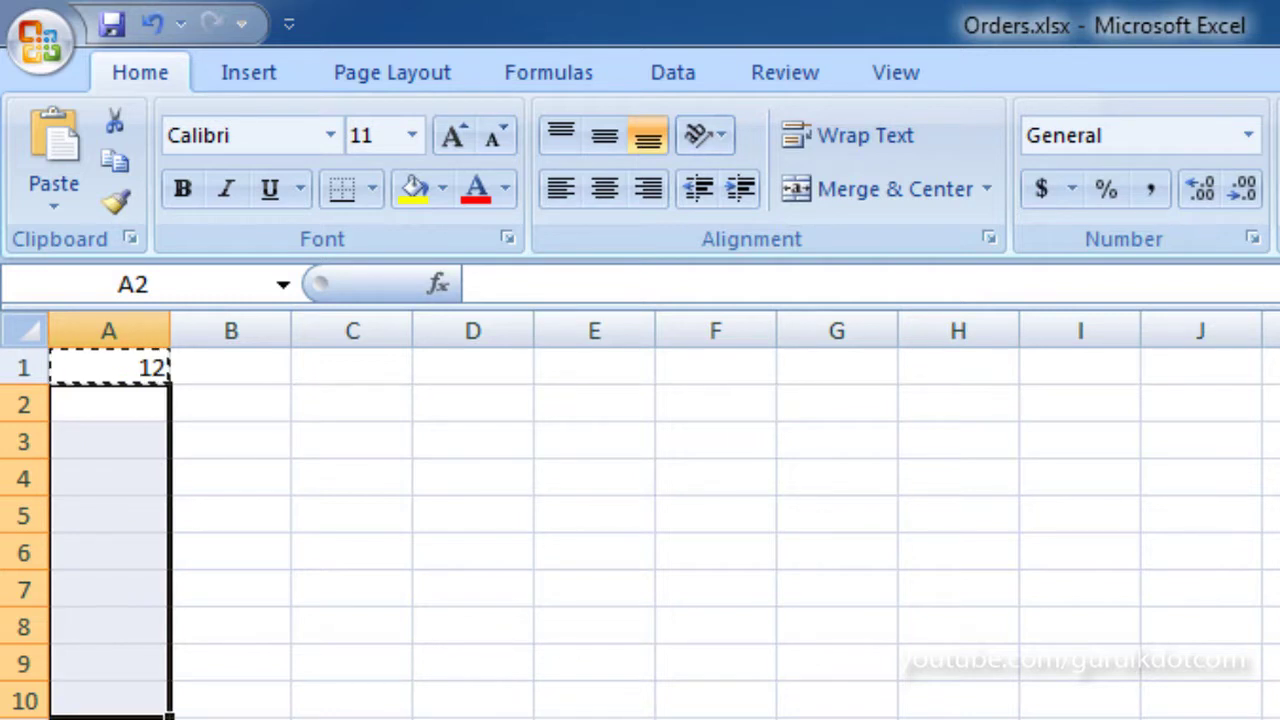
key("Return")
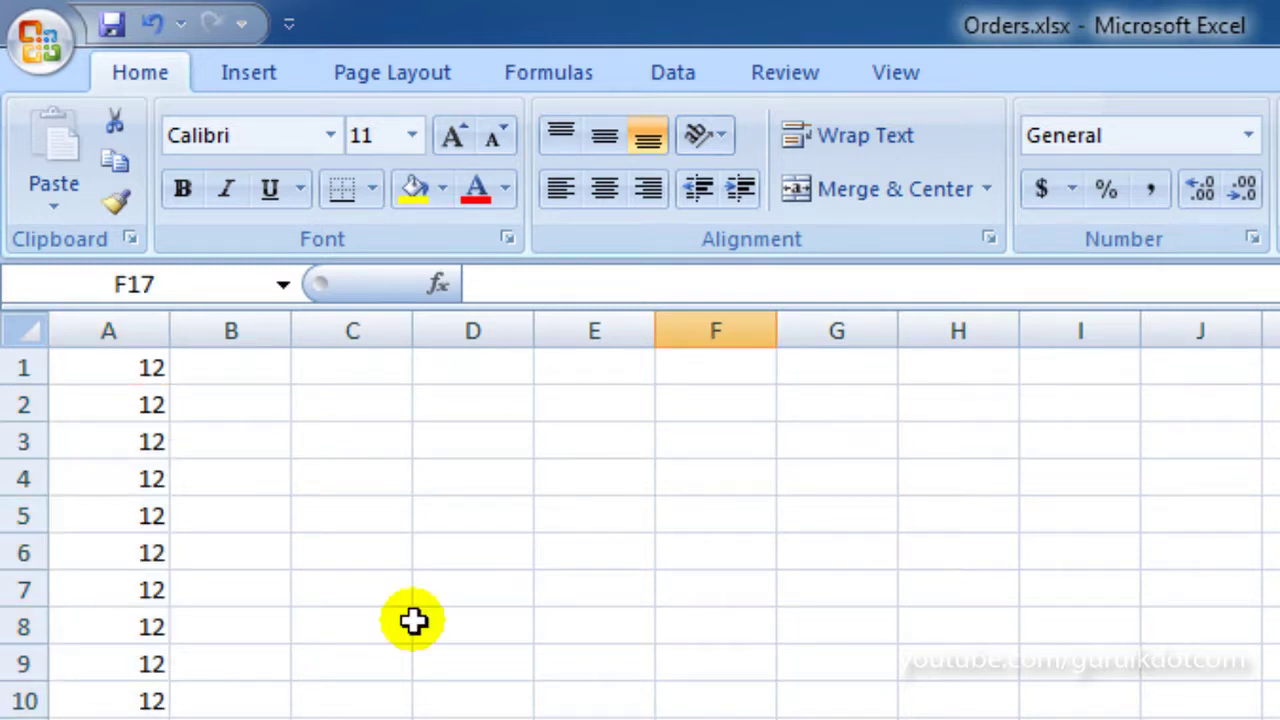
- Clear cells A1 through A10 and enter 1 in A1 and 2 in A2
left_click_drag(143, 368, 143, 680)
key("Delete")
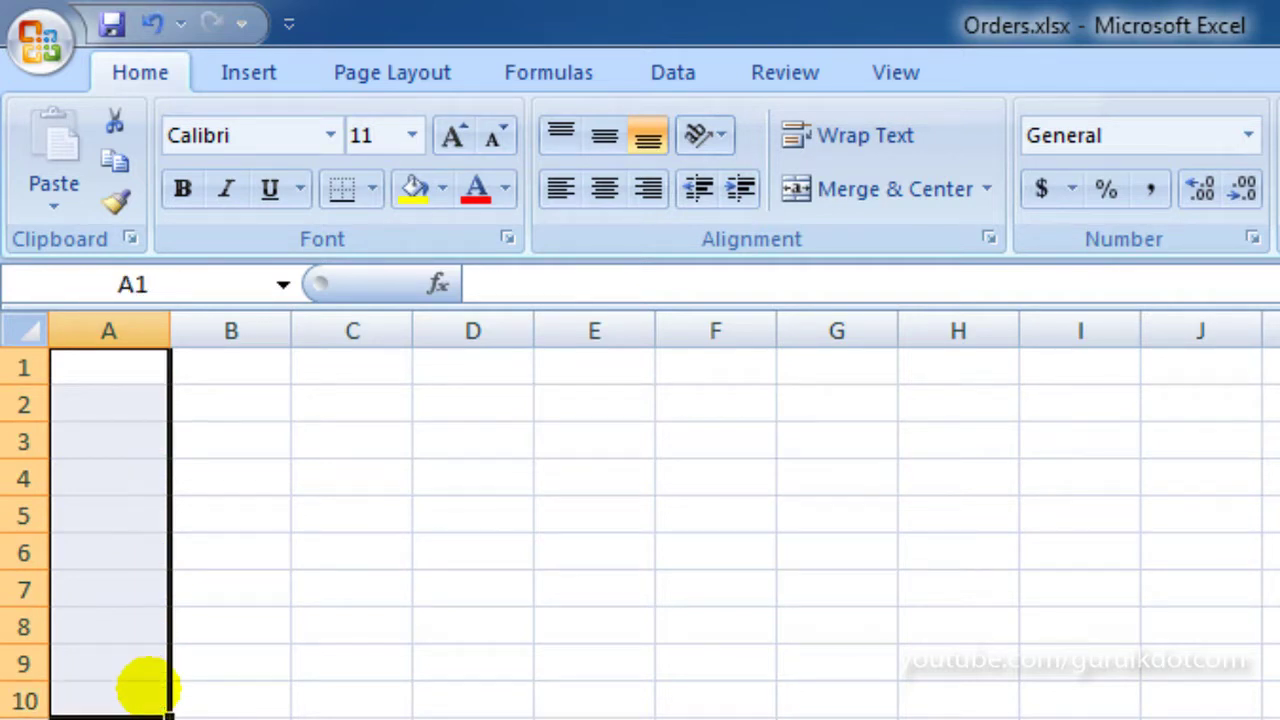
left_click(100, 372)
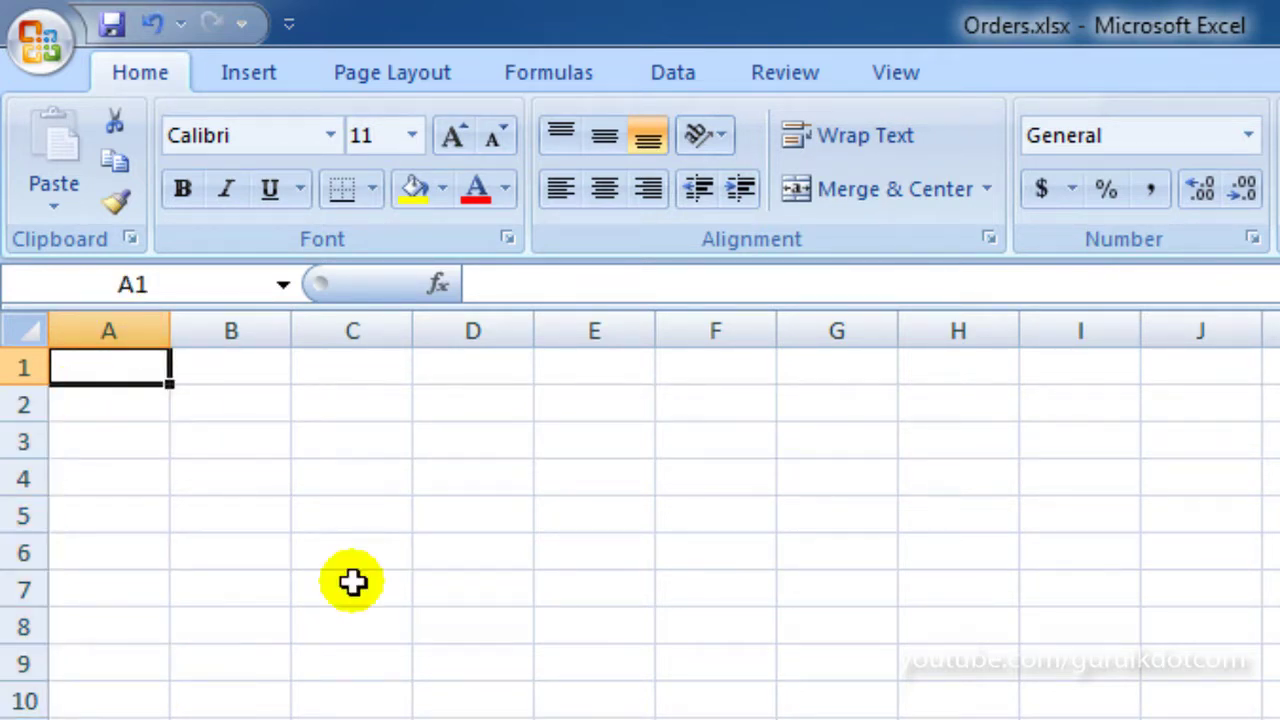
type("1")
key("Return")
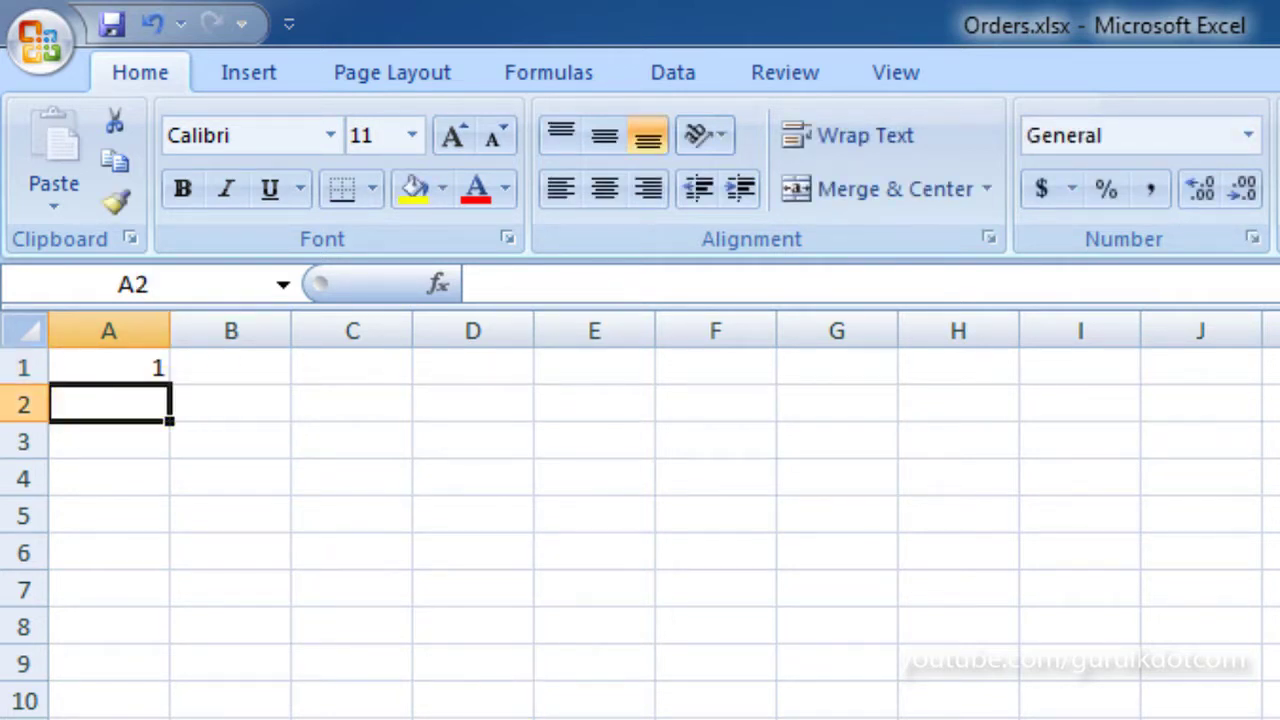
type("2")
key("Return")
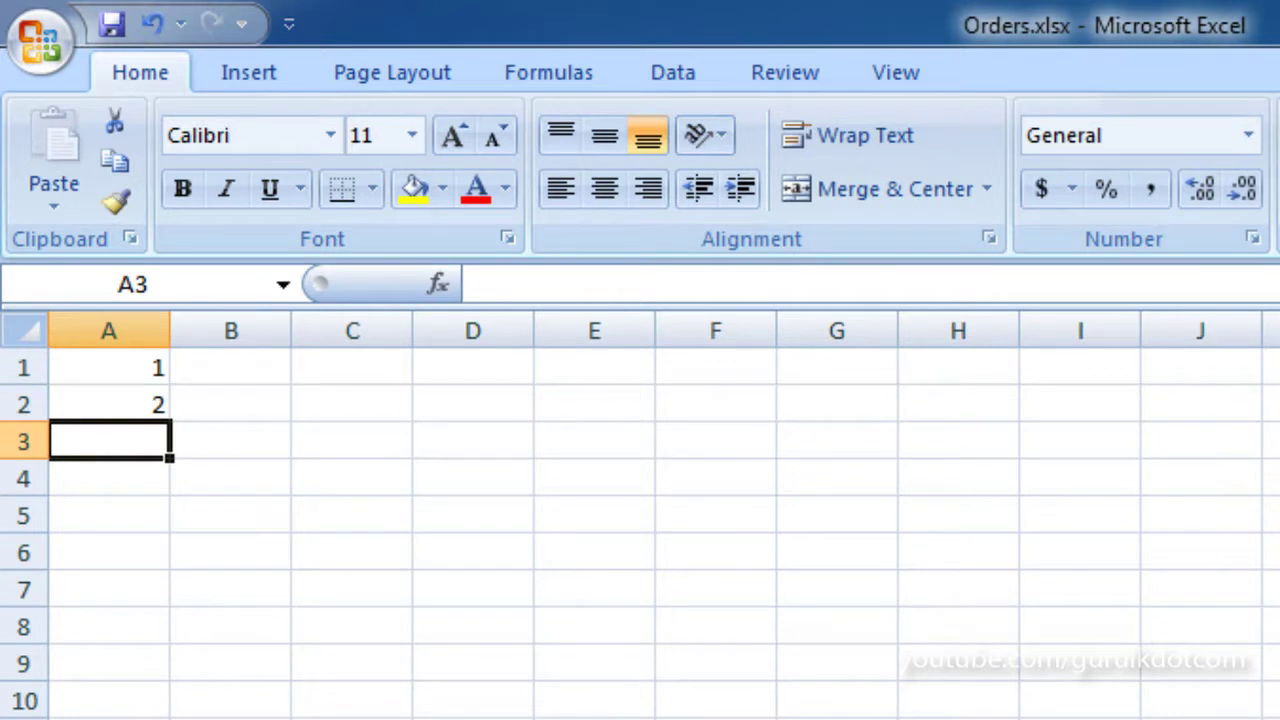
- Copy cells A1 and A2 and paste them over the range A3 through A10
left_click_drag(145, 366, 150, 405)
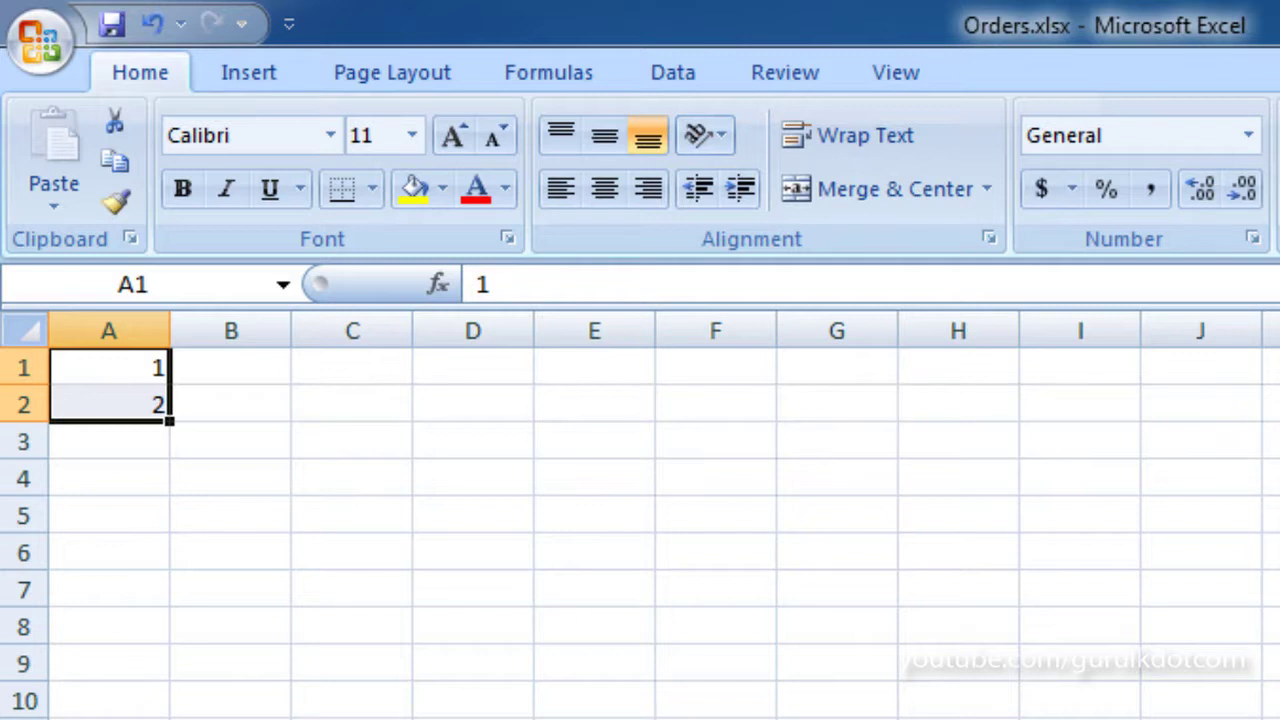
left_click(115, 163)
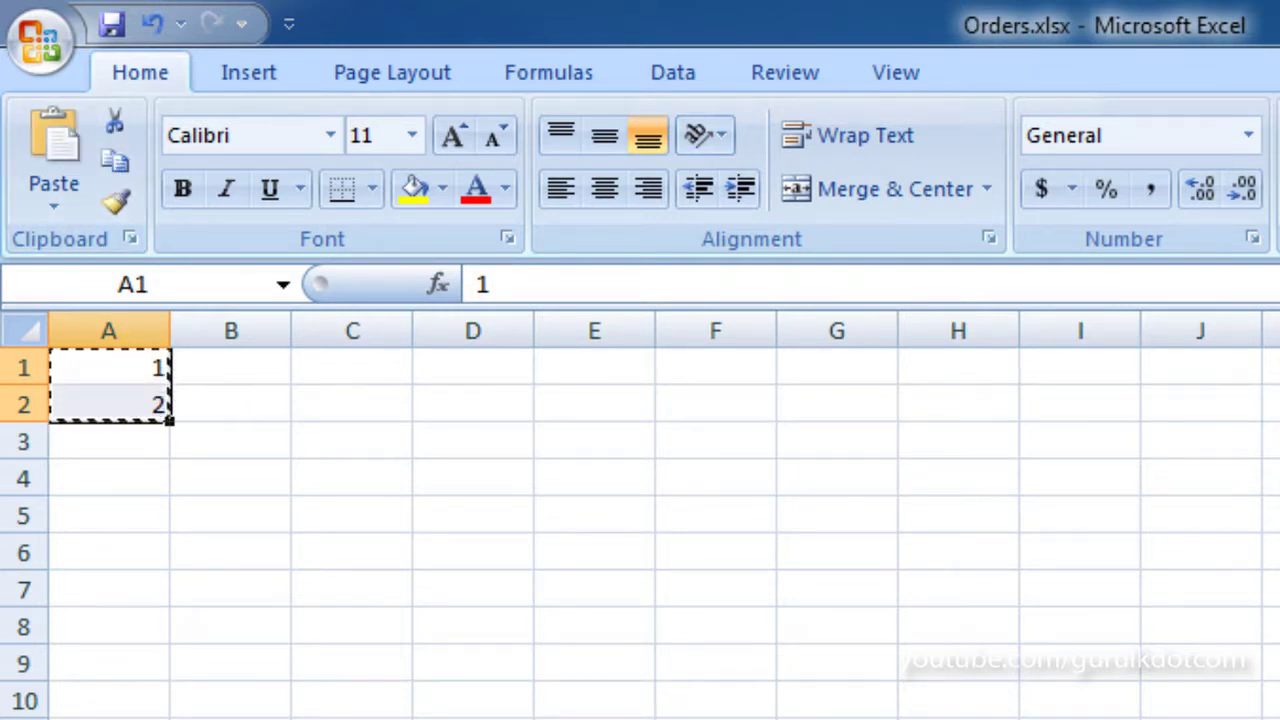
left_click_drag(120, 432, 134, 692)
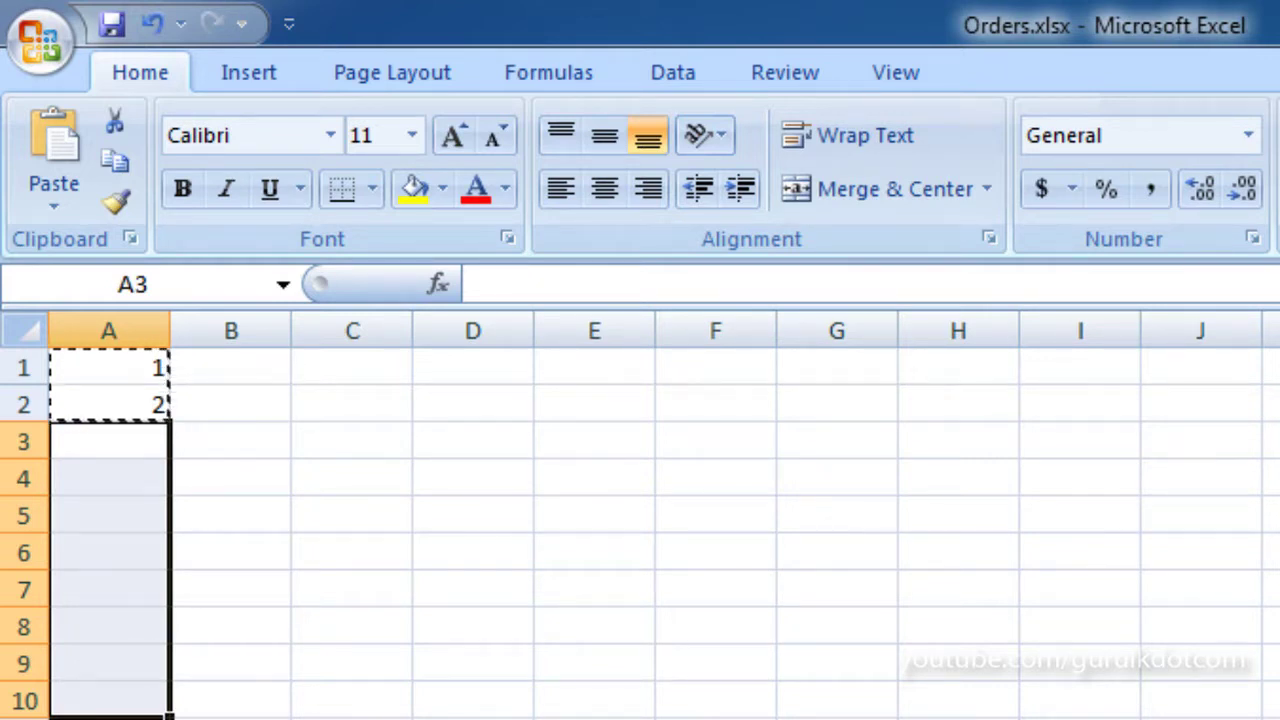
key("Return")
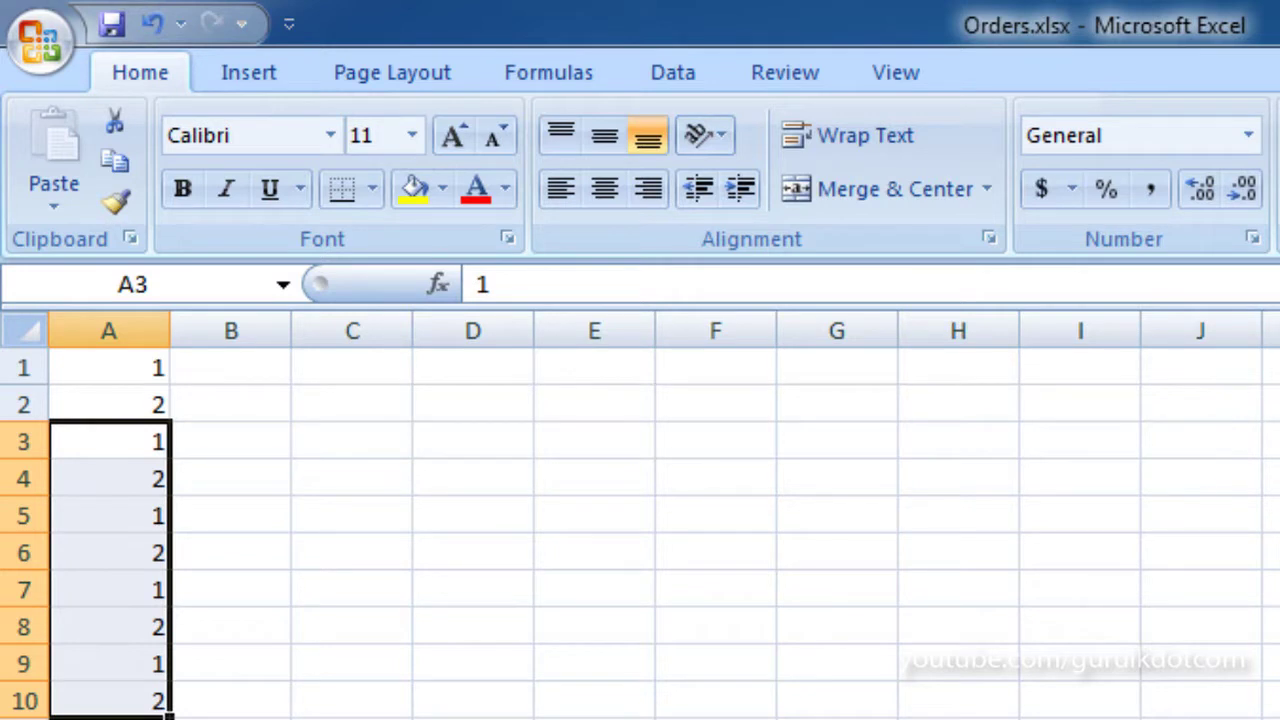
left_click(473, 719)
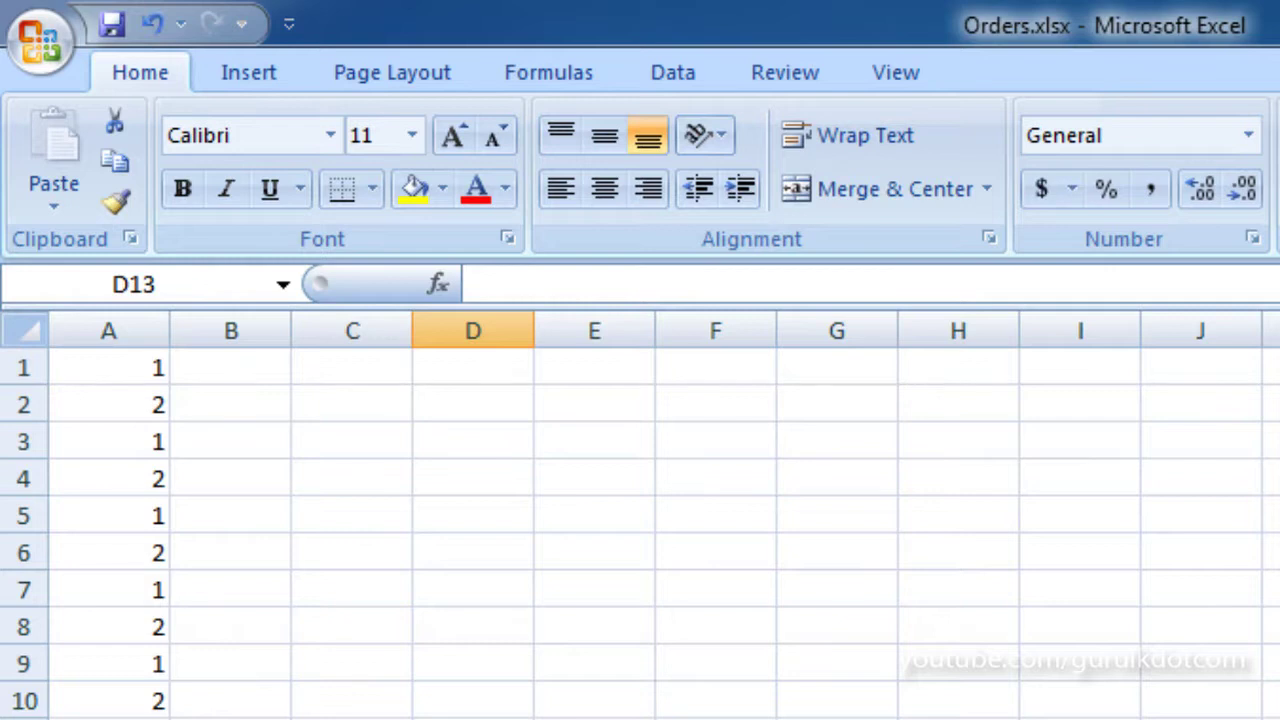
- Clear cells A3 through A10 and enter 3 in A3
left_click_drag(143, 440, 136, 695)
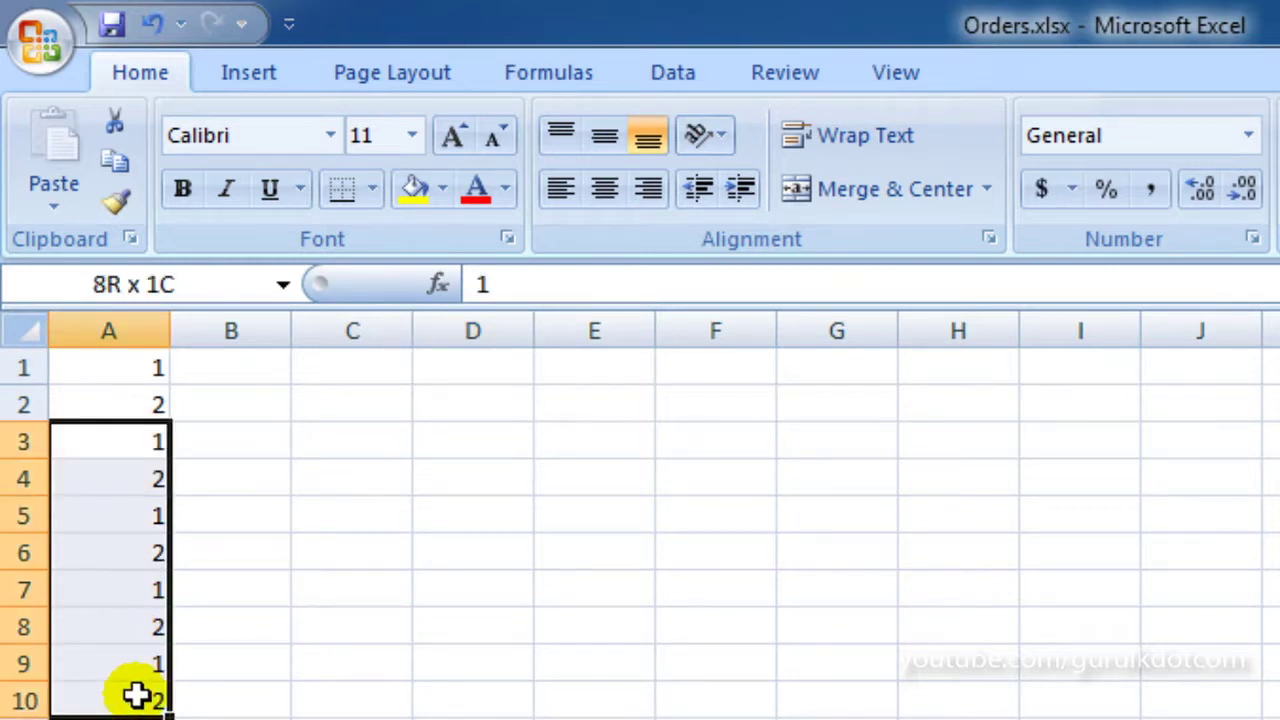
key("Delete")
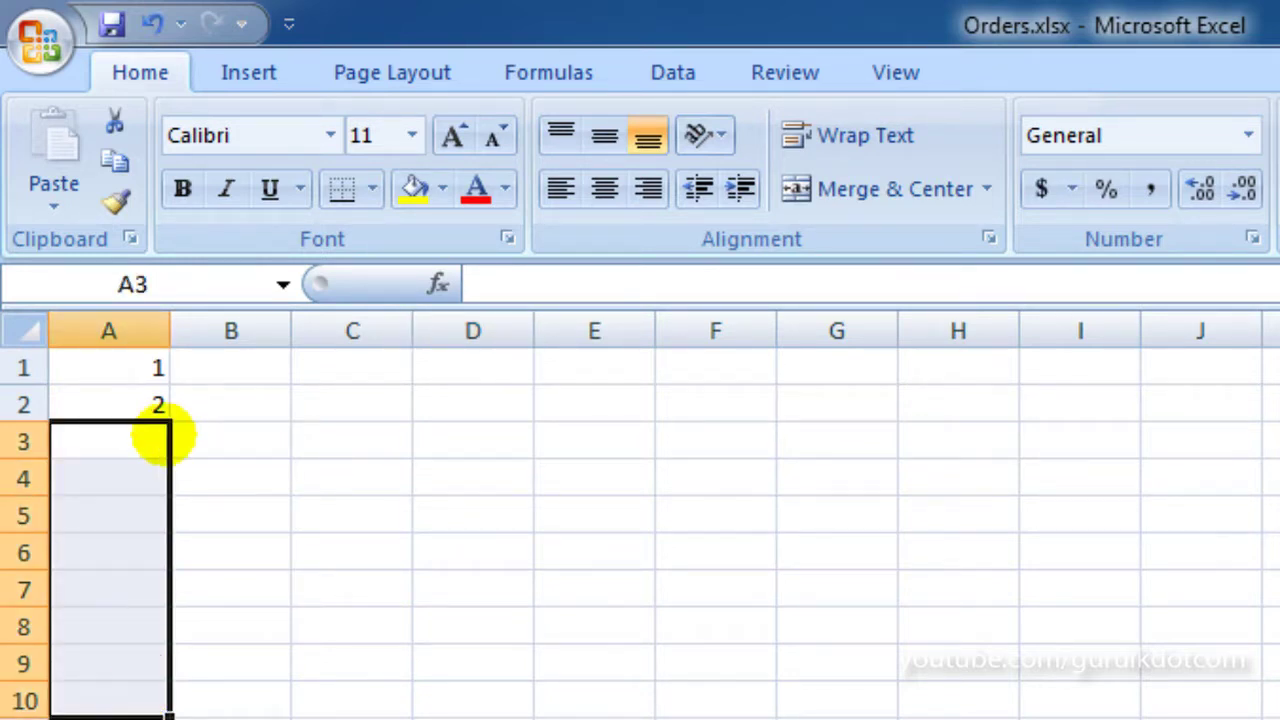
left_click(122, 447)
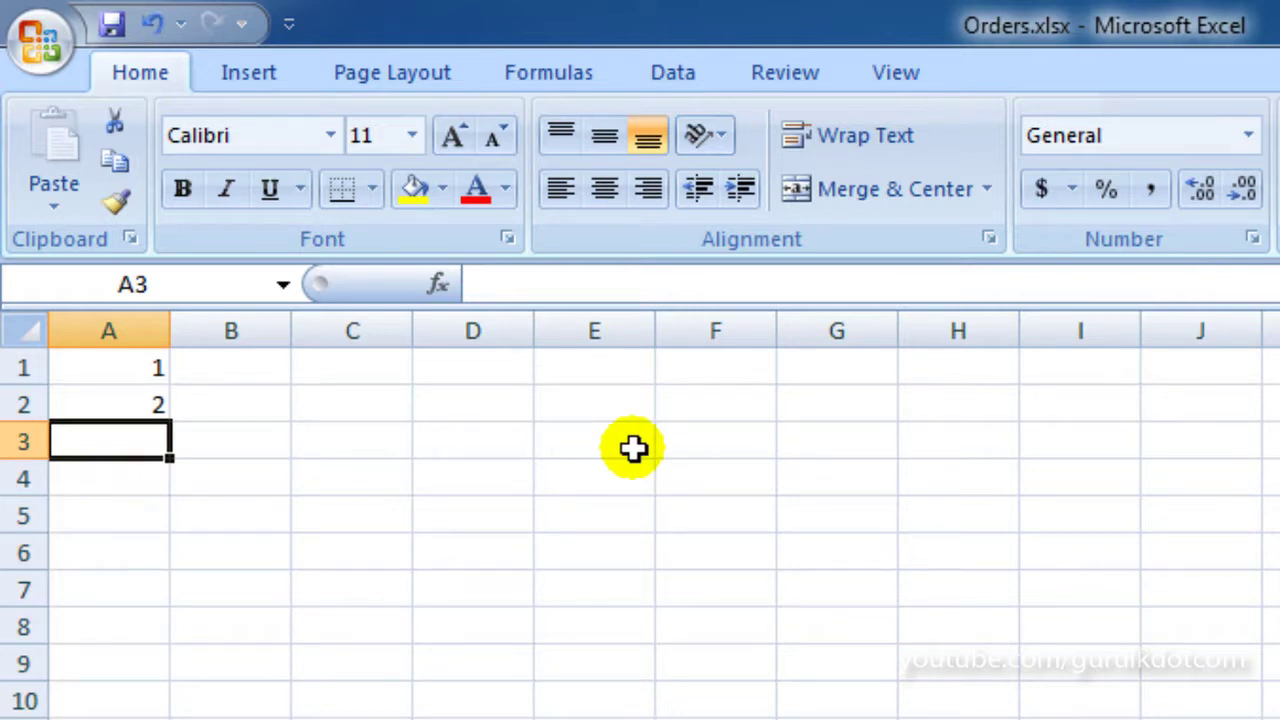
type("3")
left_click(89, 694)
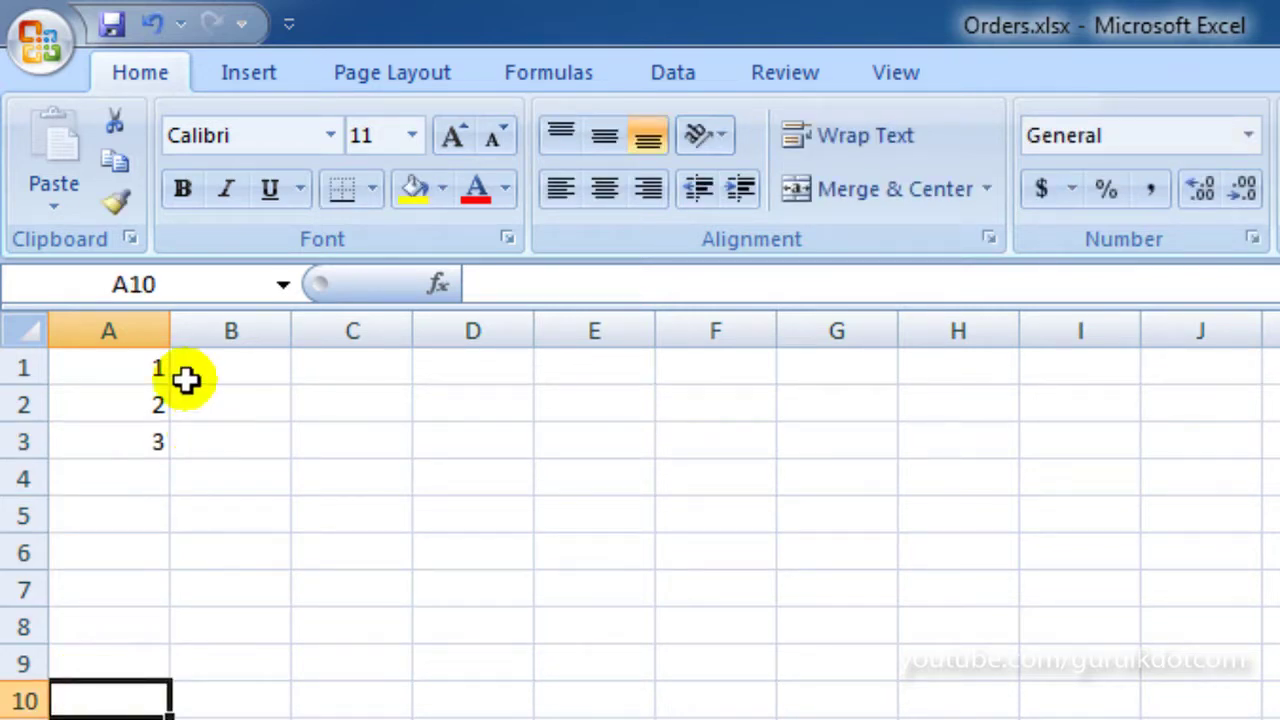
- Copy cells A1 through A3 and paste them with the range A4 through A10 selected
left_click_drag(153, 368, 160, 440)
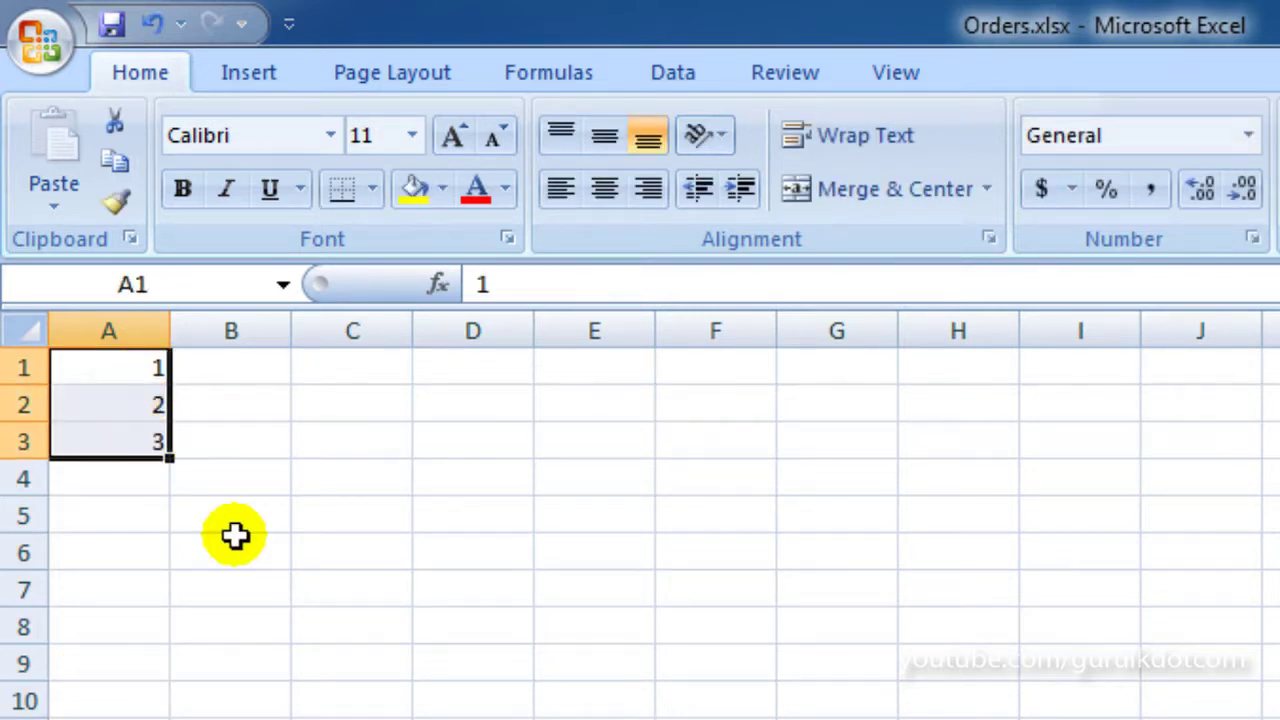
left_click(115, 162)
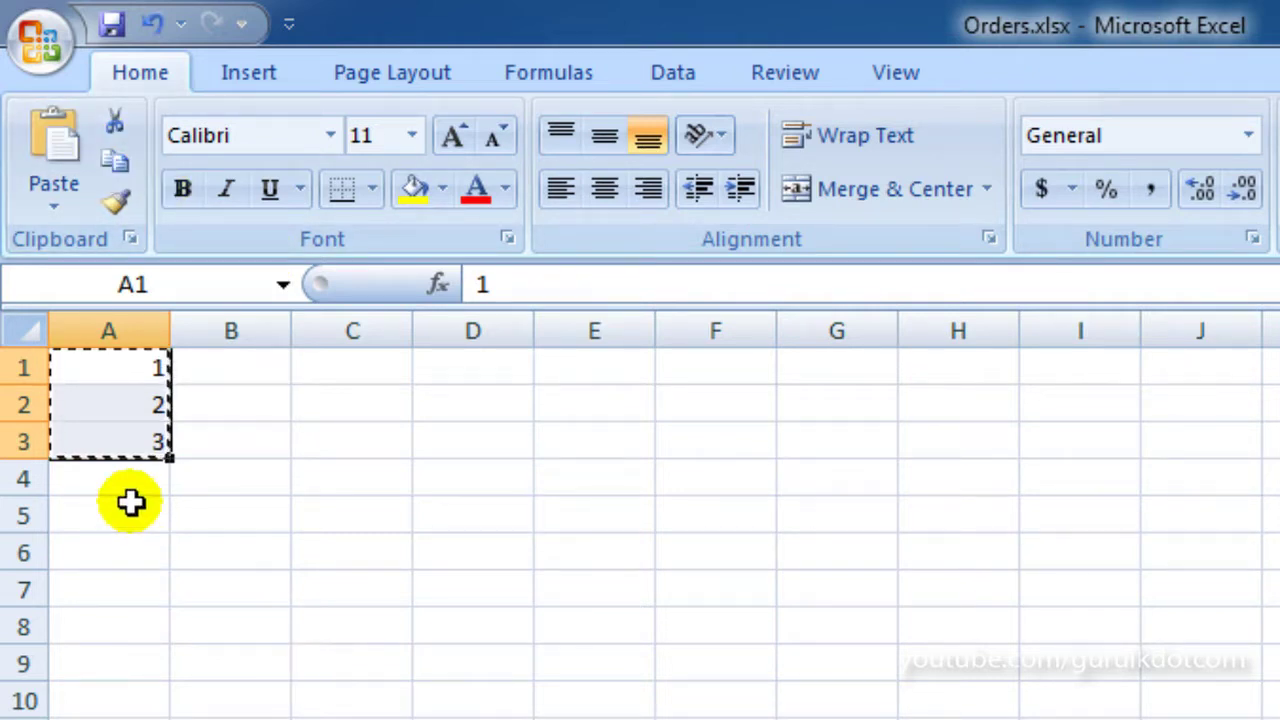
left_click_drag(131, 476, 140, 702)
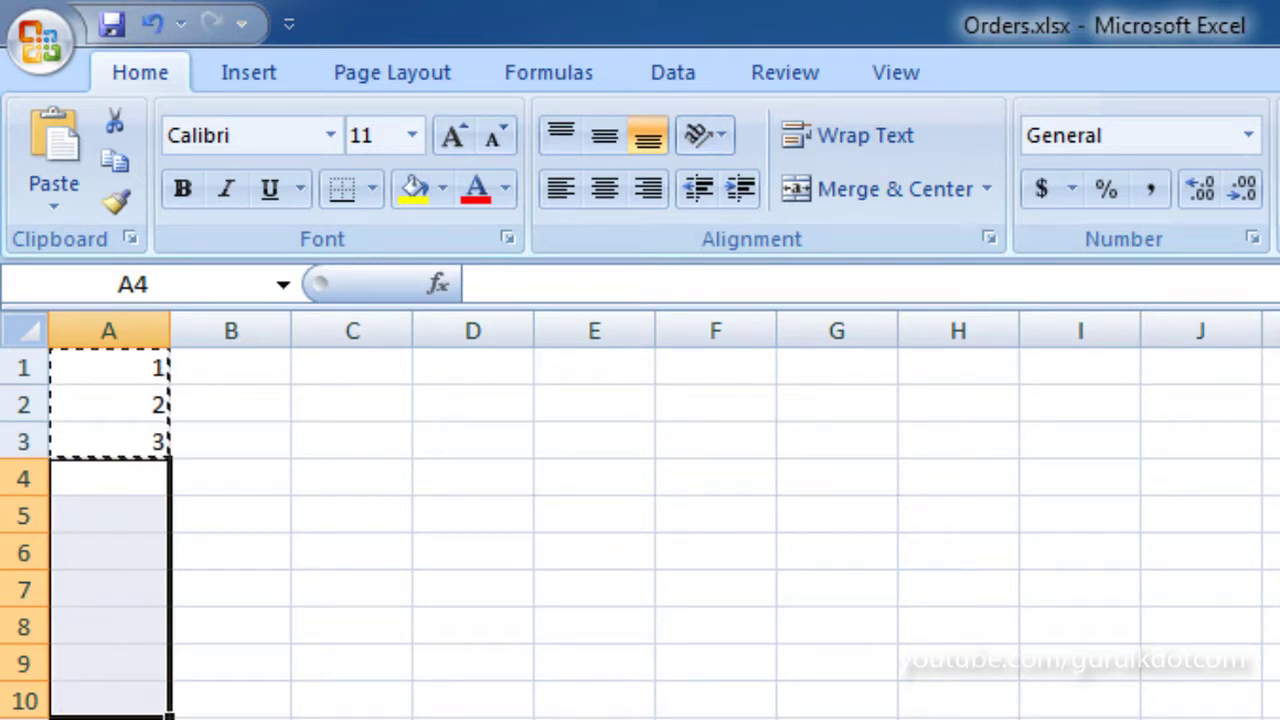
key("Return")
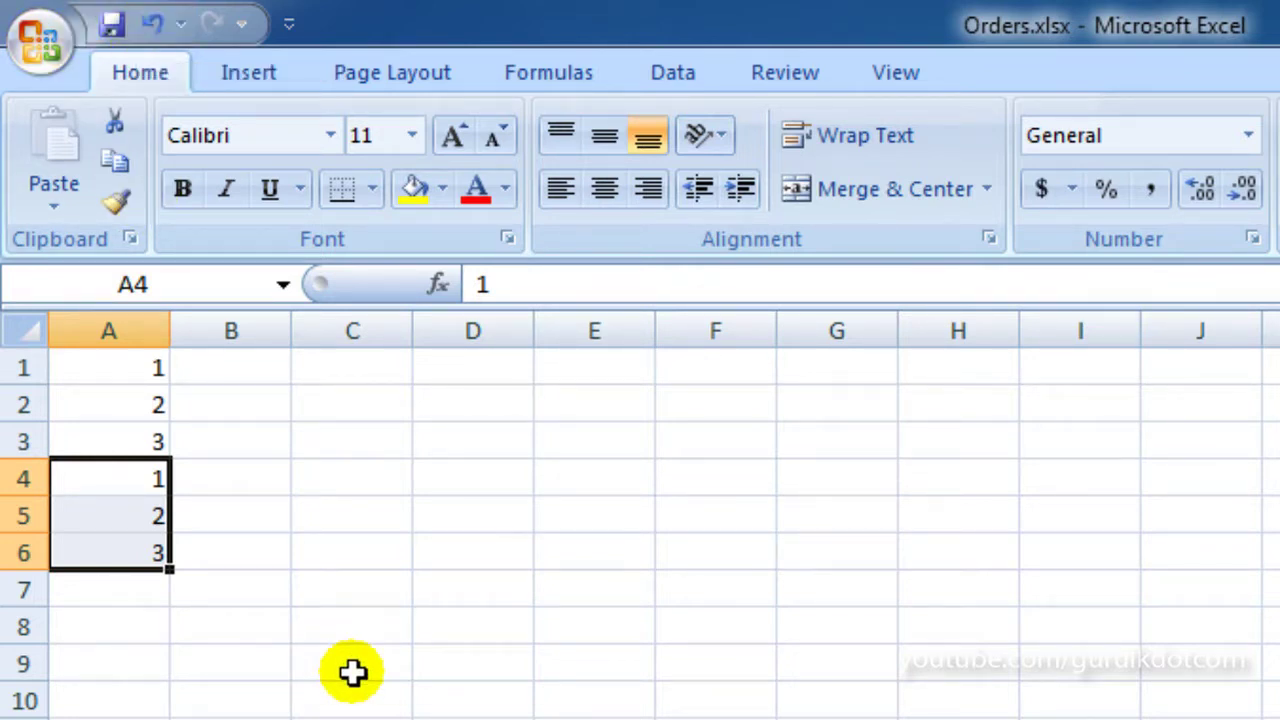
- Undo the last paste in column A and redo it
left_click(152, 23)
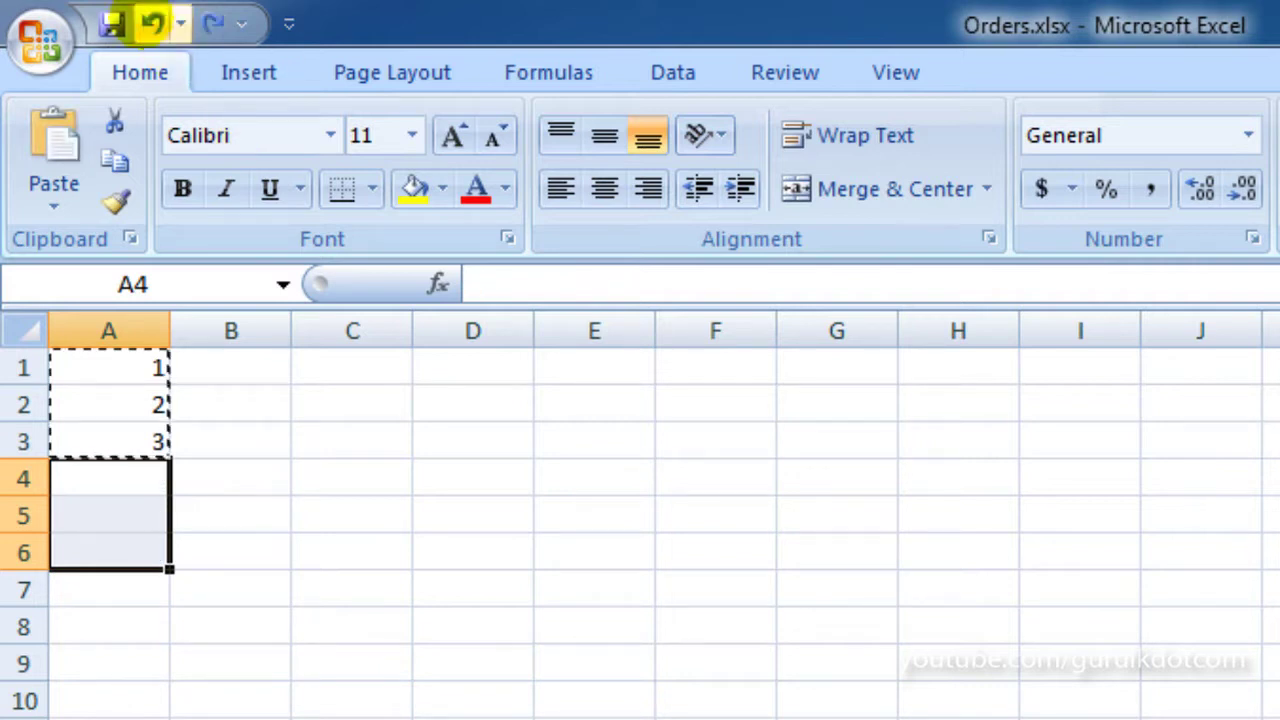
left_click(212, 24)
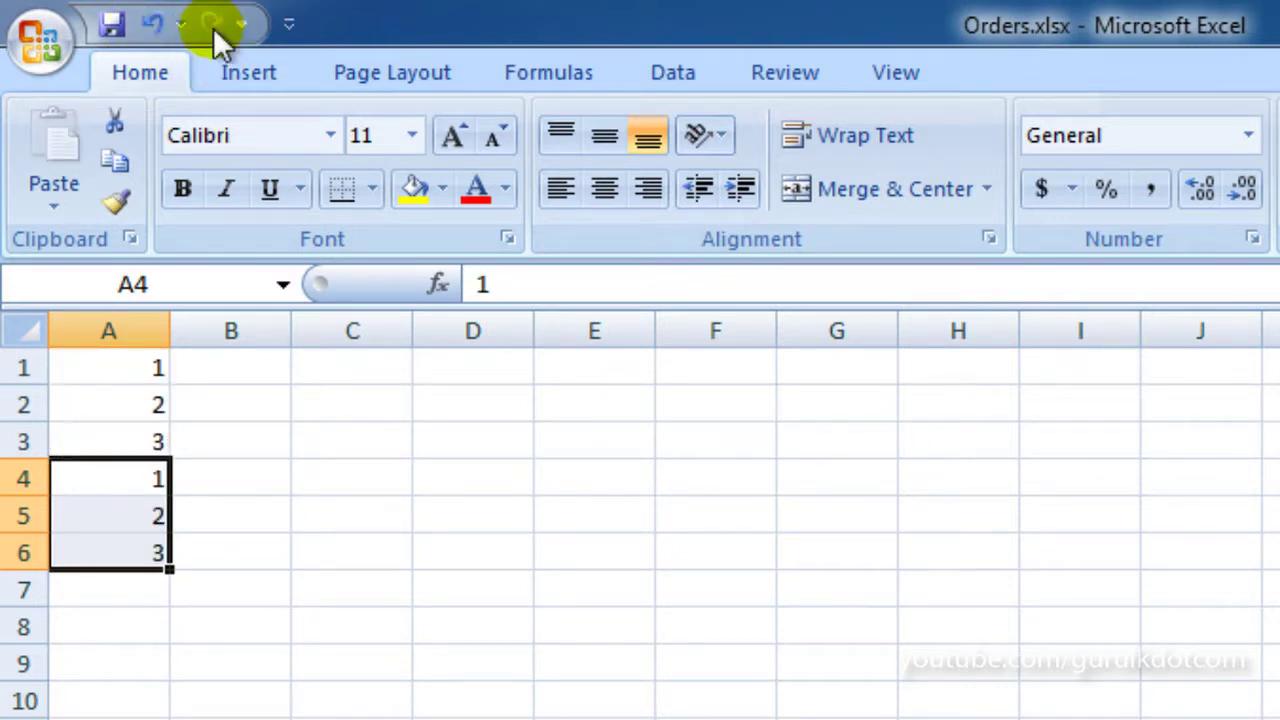
left_click(473, 718)
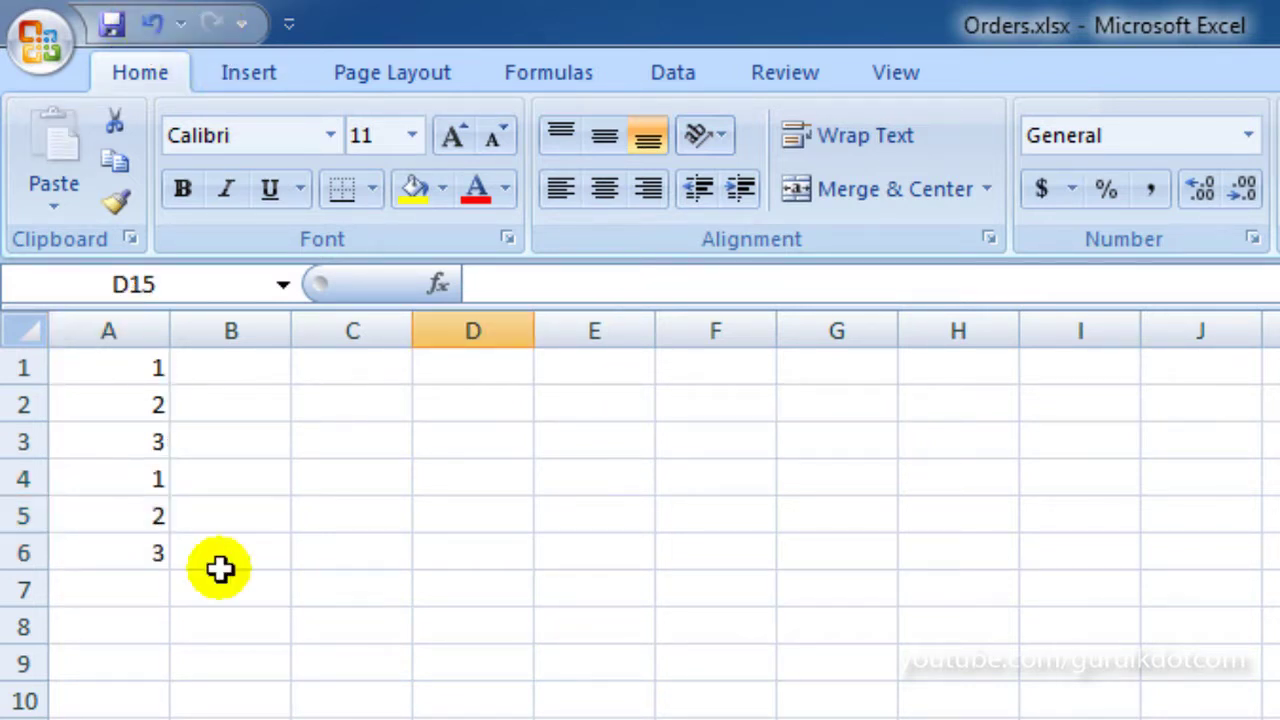
- Clear cells A4 through A6 and enter 4 in A4
left_click_drag(172, 477, 166, 551)
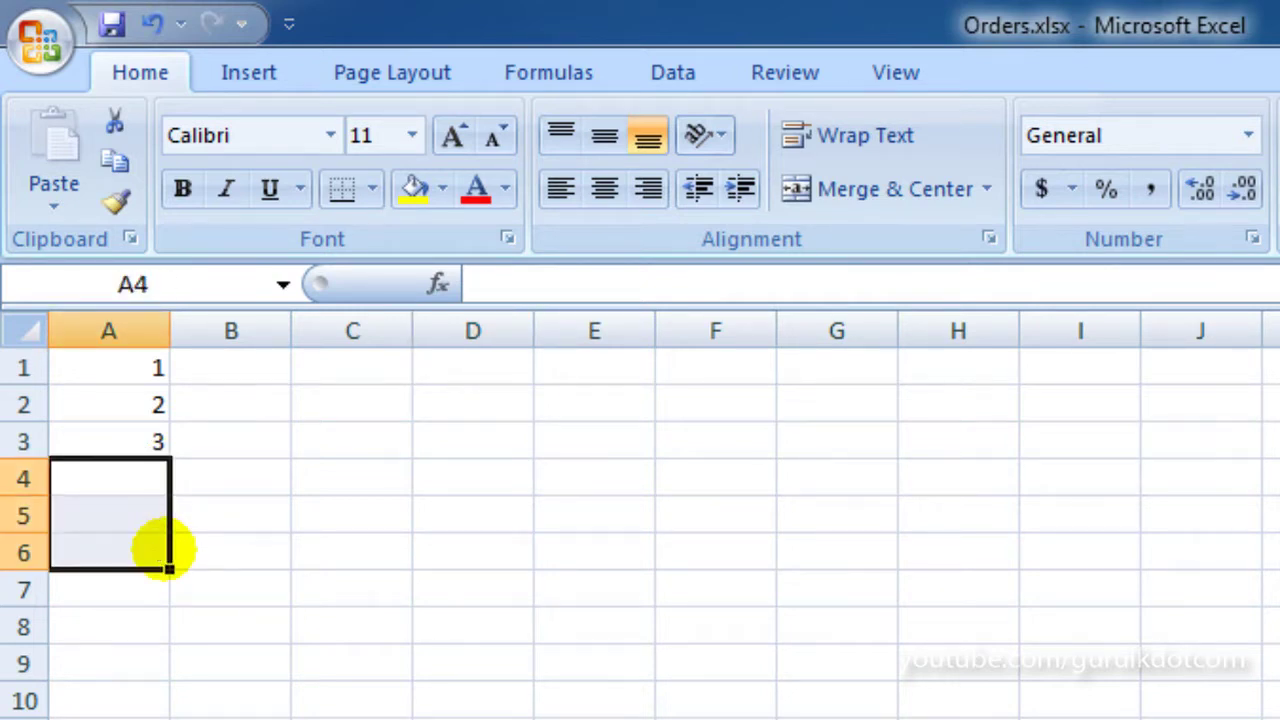
left_click(300, 592)
left_click(166, 477)
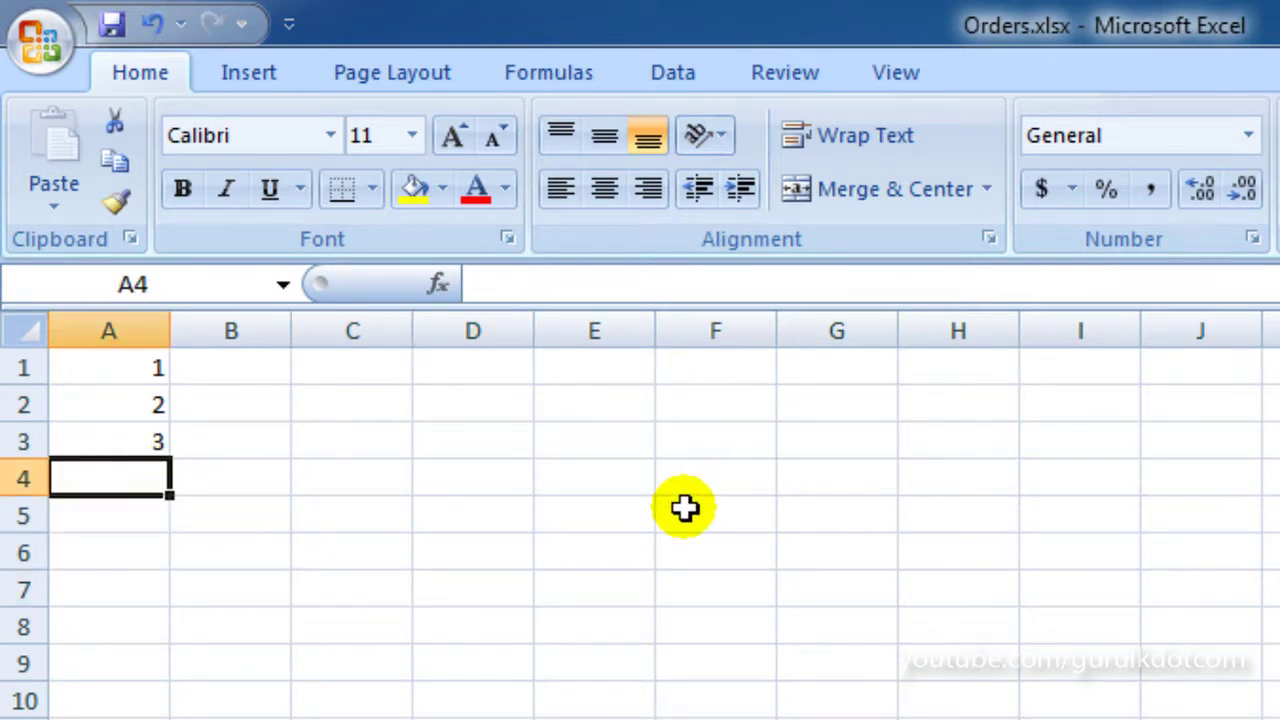
type("4")
key("Return")
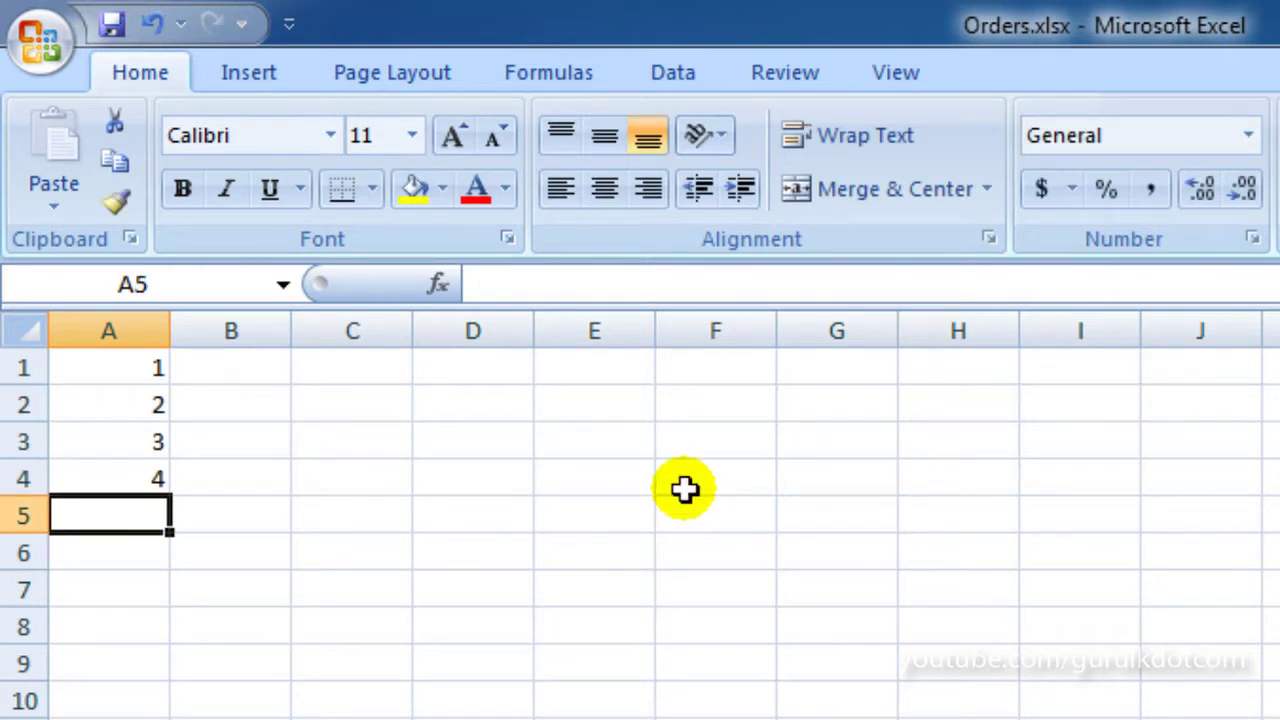
left_click(672, 630)
- Copy cells A1 through A4 and paste them with the range A5 through A10 selected
left_click_drag(137, 366, 147, 480)
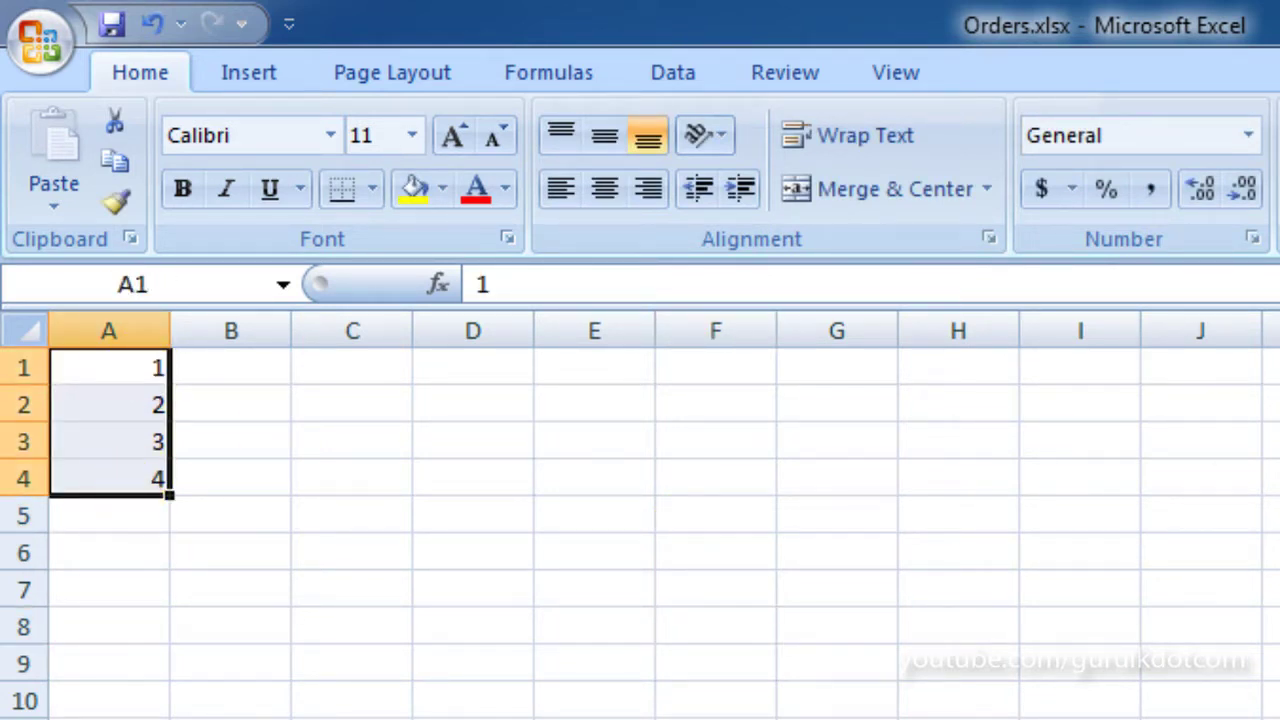
left_click(118, 158)
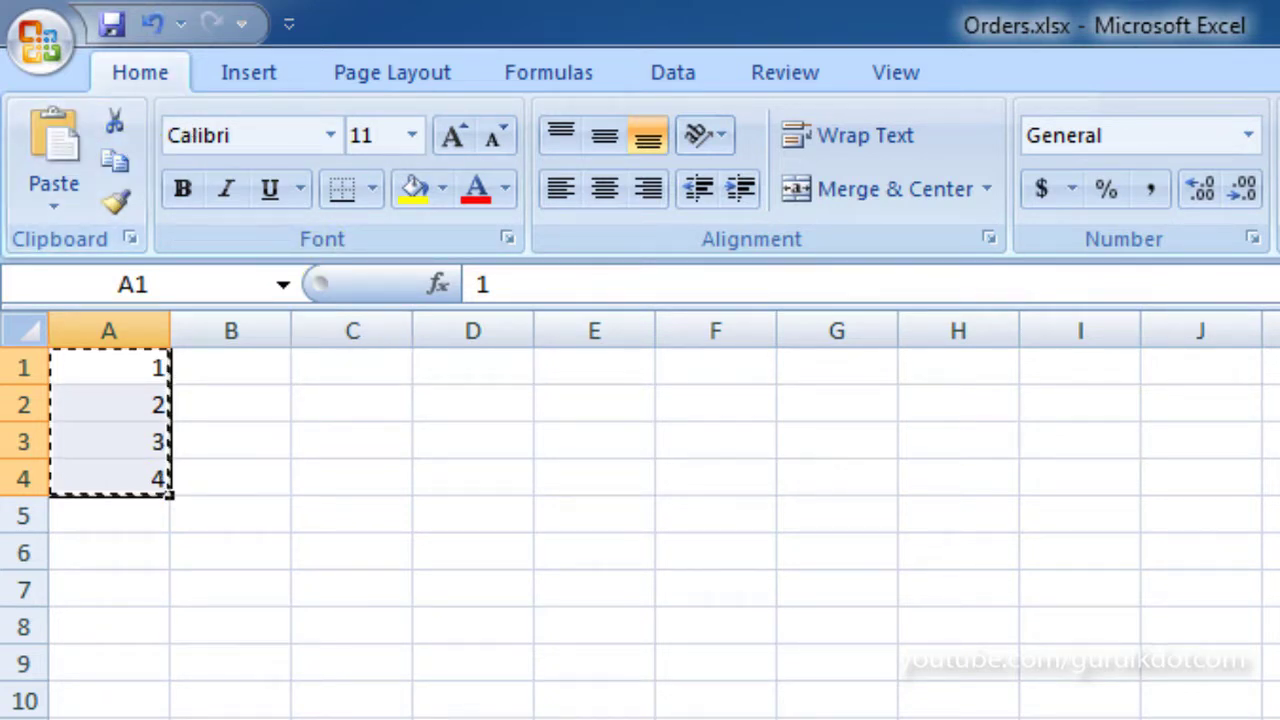
left_click(114, 512)
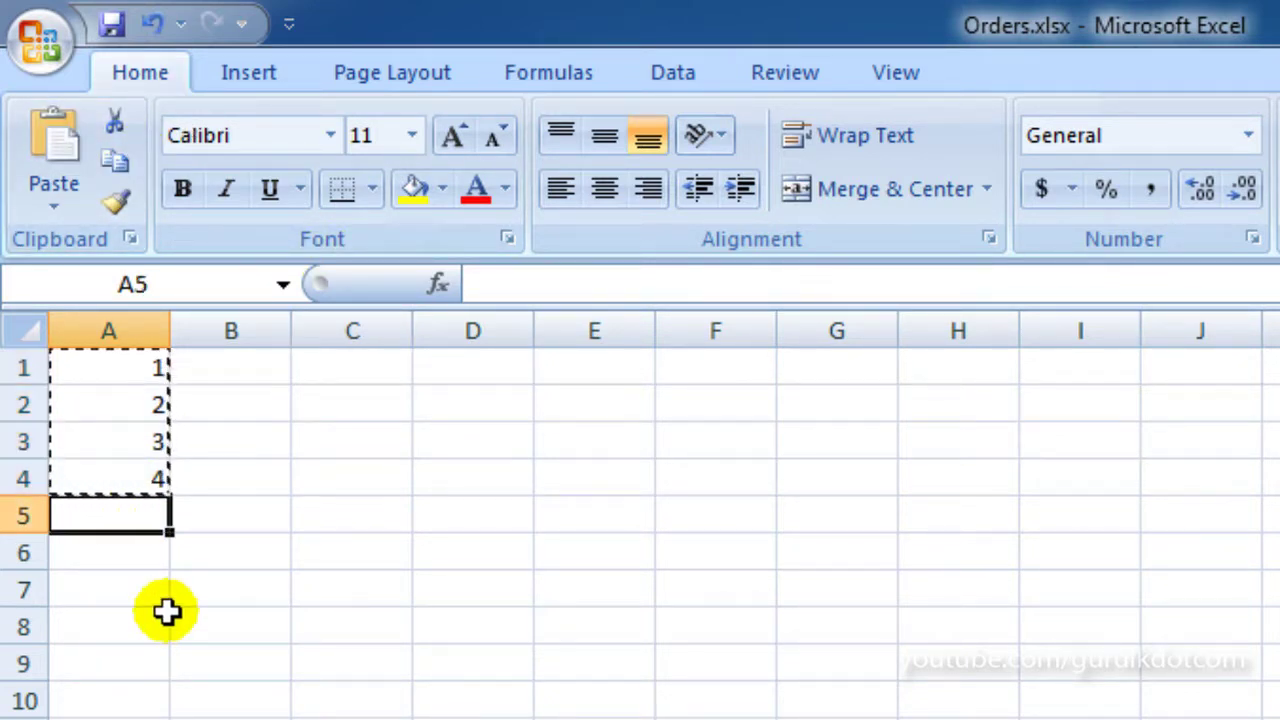
left_click_drag(107, 513, 103, 660)
left_click(175, 707)
left_click_drag(123, 514, 120, 708)
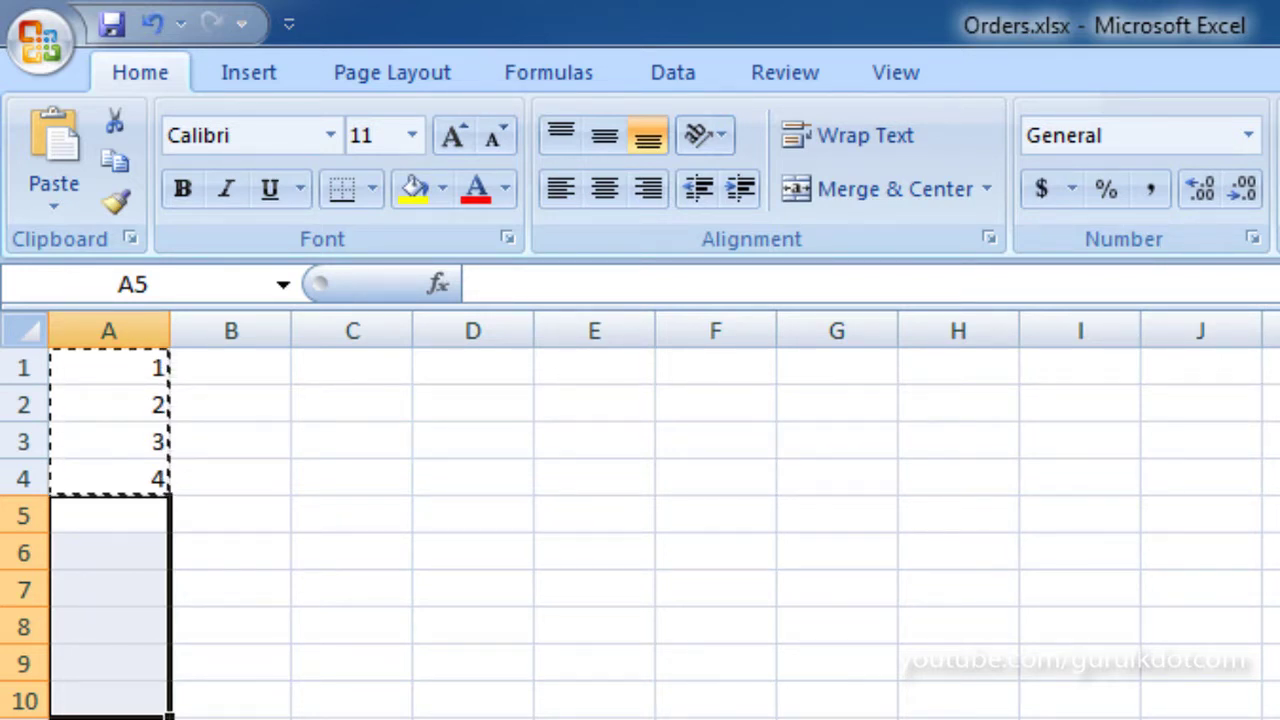
key("Return")
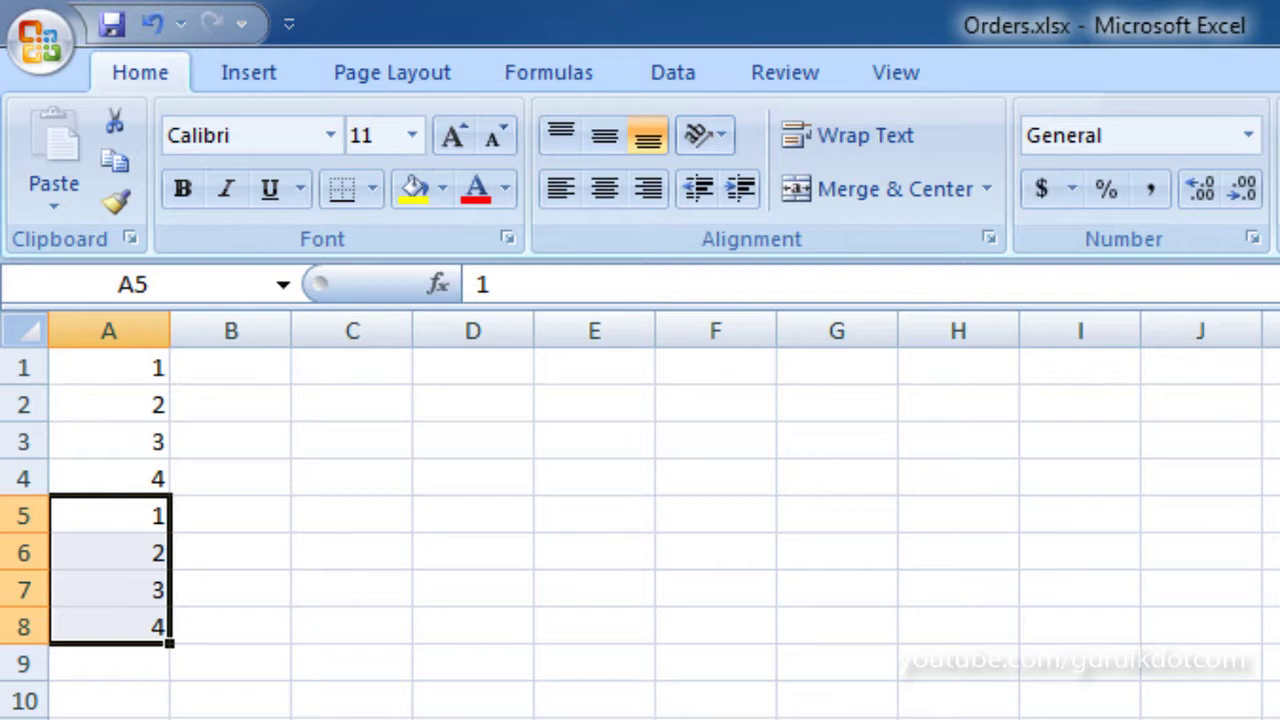
left_click(334, 716)
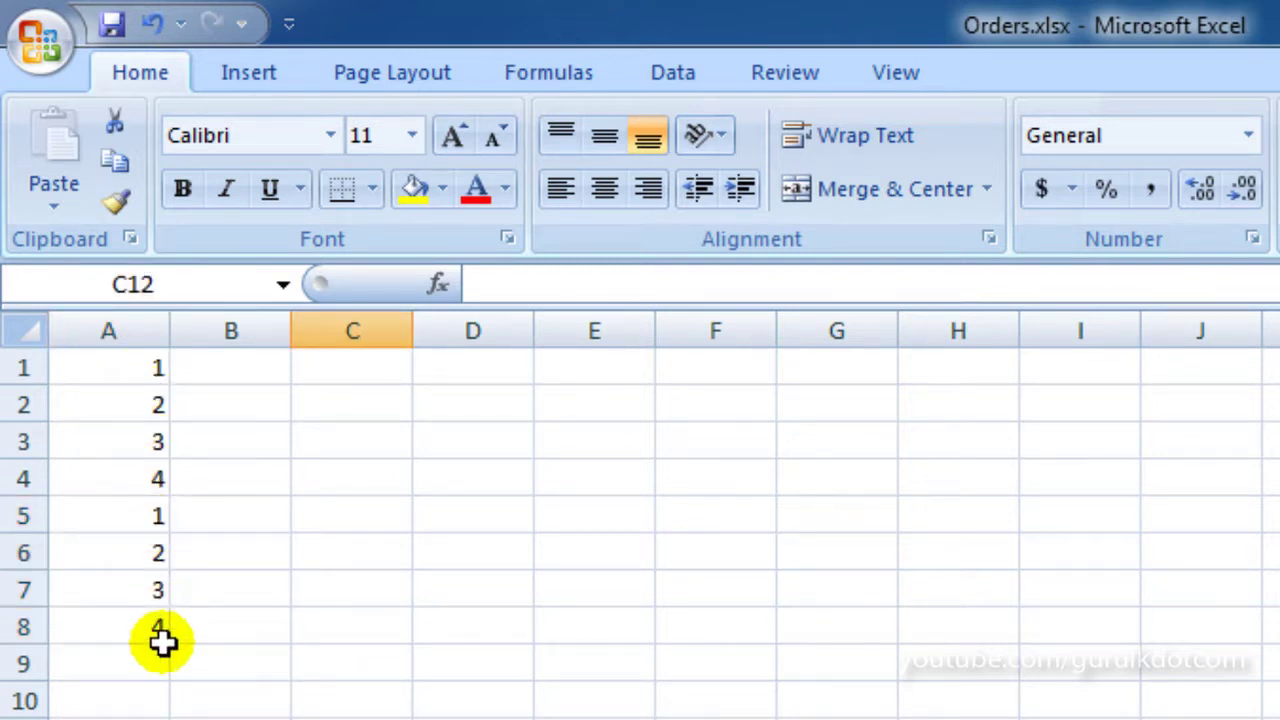
- Enter 1 in cell B1 and 2 in cell B2
left_click(256, 716)
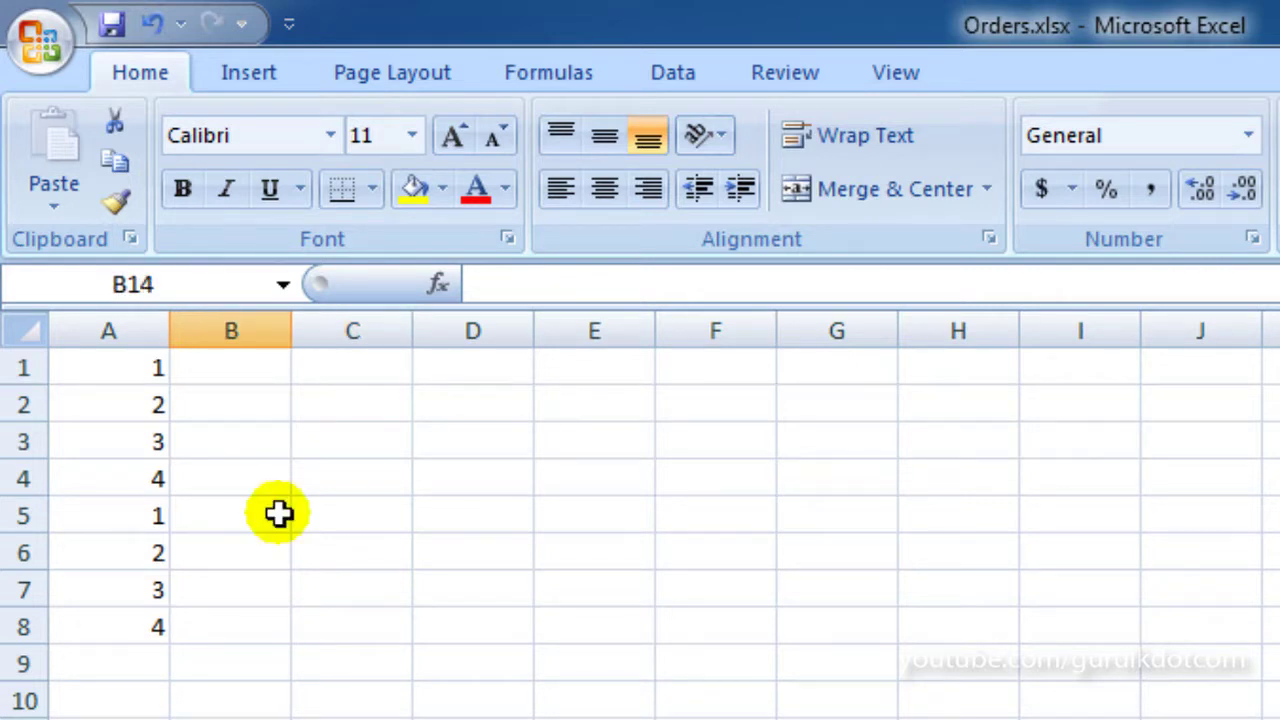
left_click(241, 366)
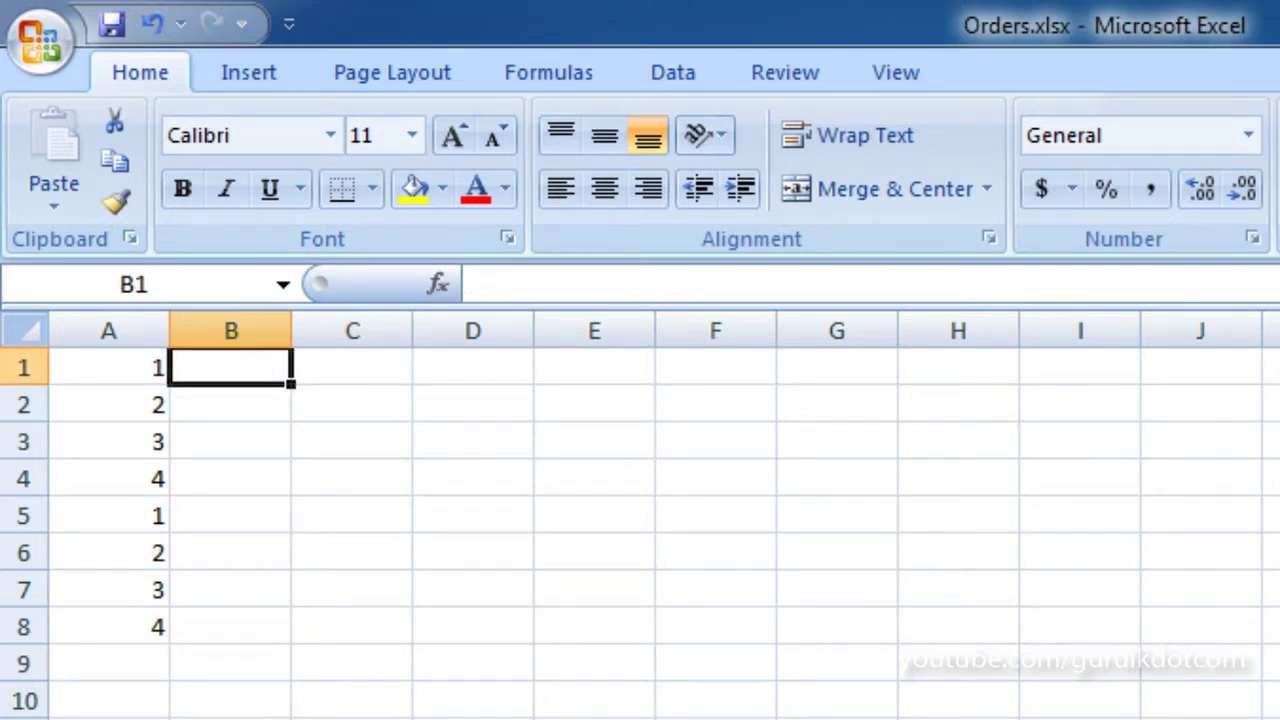
type("1")
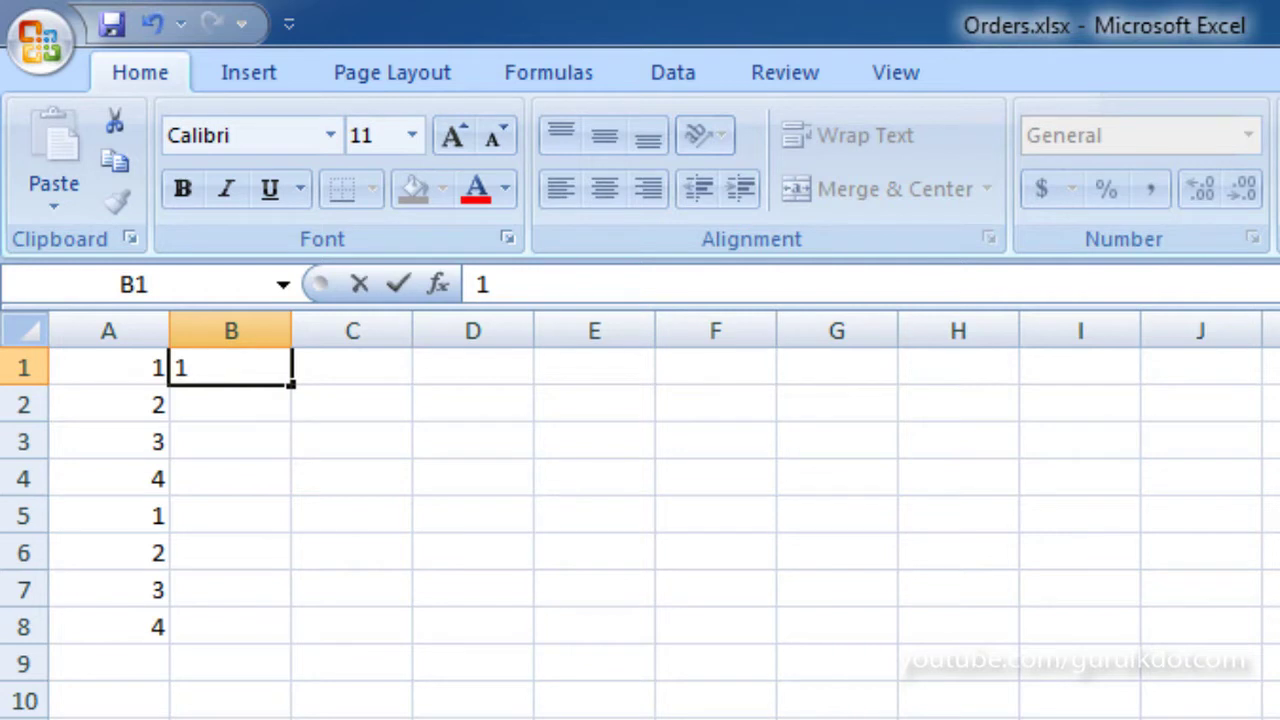
key("Return")
type("2")
key("Return")
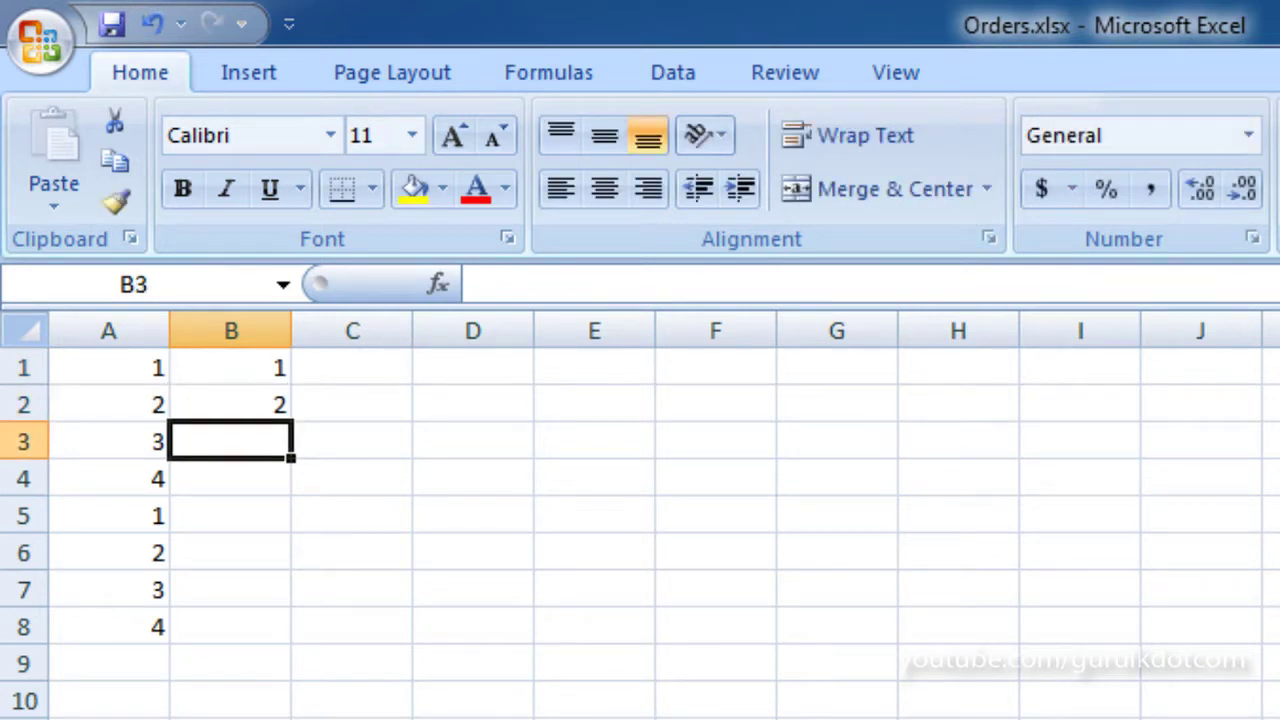
- Extend the number series from B1 and B2 down to B10 with AutoFill
left_click_drag(229, 363, 256, 405)
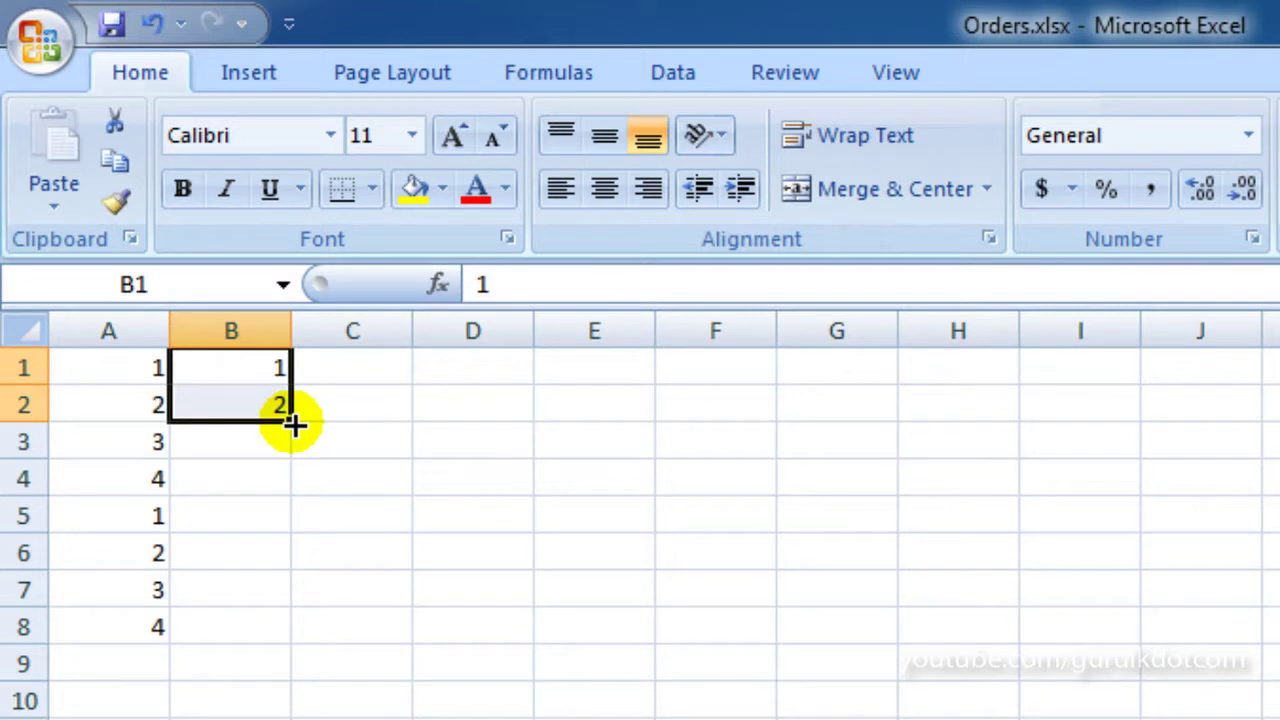
left_click_drag(292, 424, 296, 703)
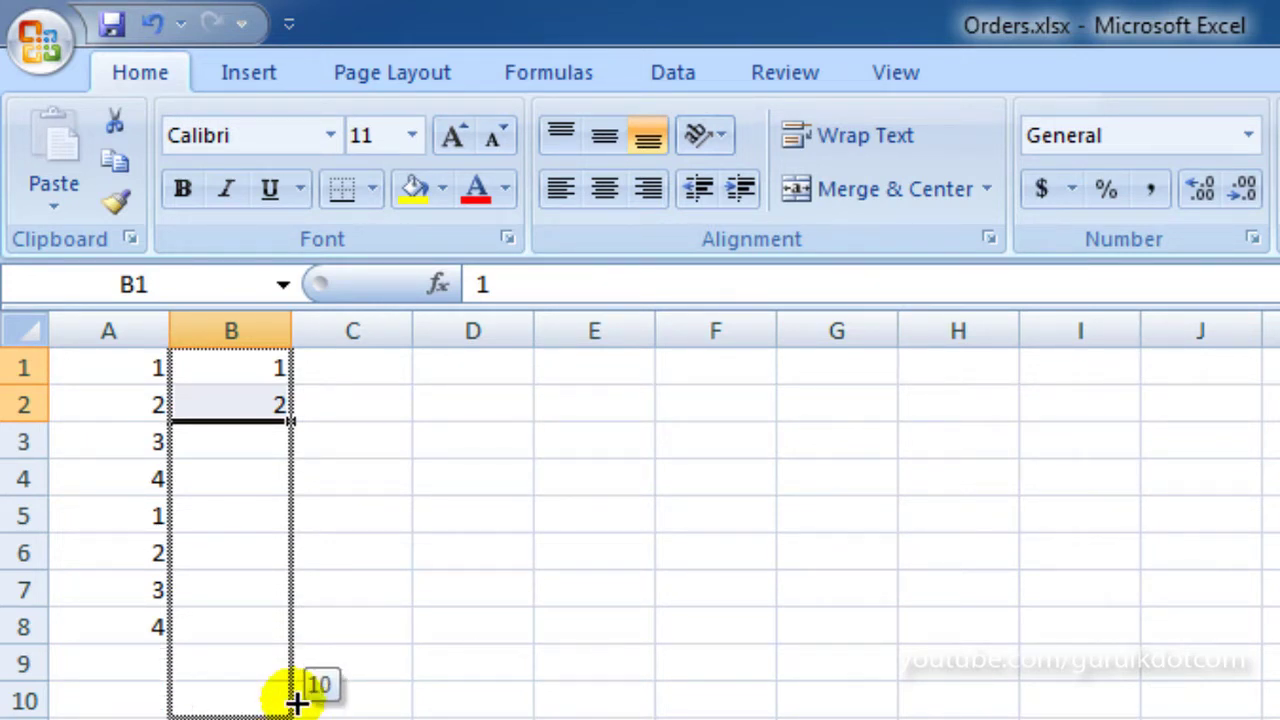
left_click_drag(296, 703, 296, 703)
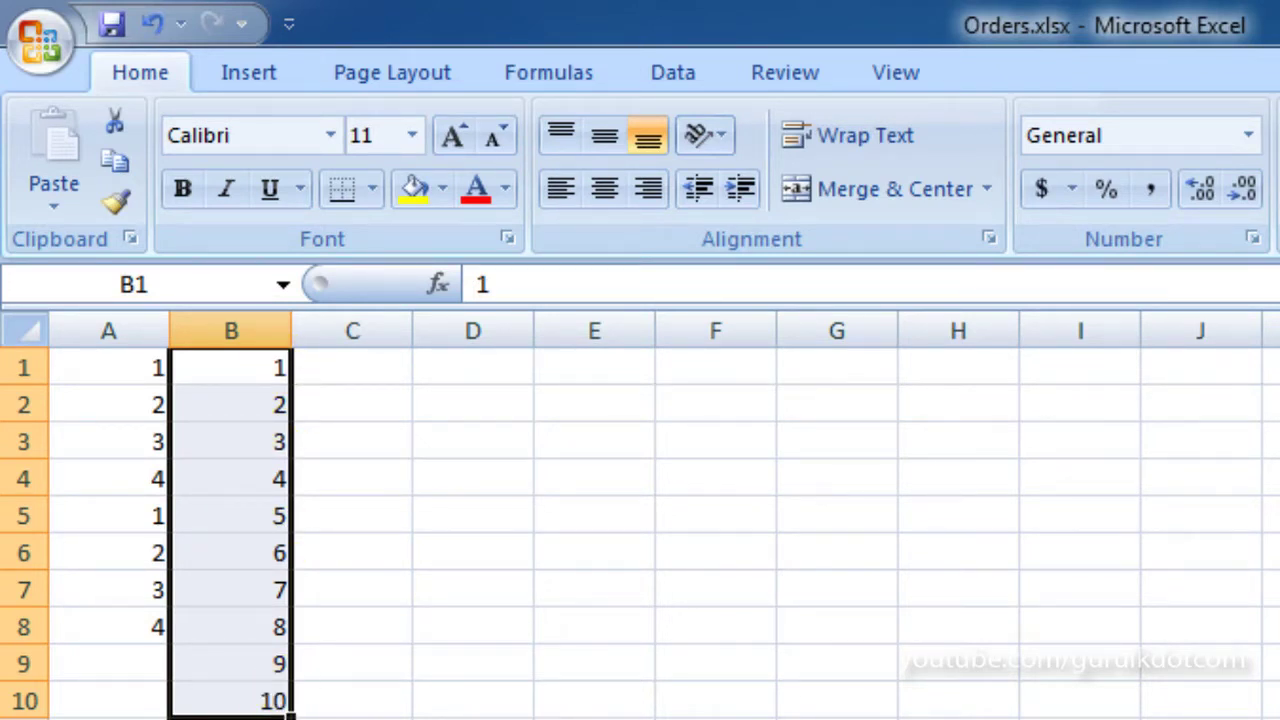
- Enter 2 in C1 and 4 in C2, and extend the even-number series down to C10 with AutoFill
left_click(371, 358)
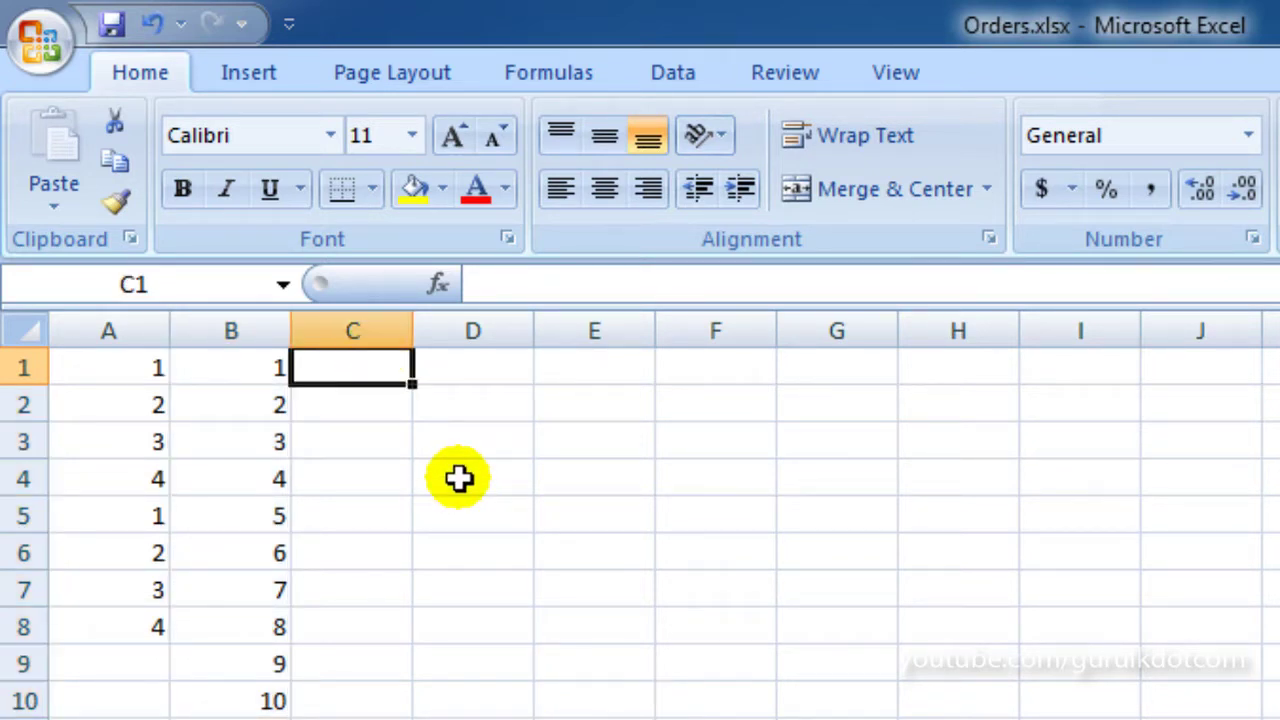
type("2")
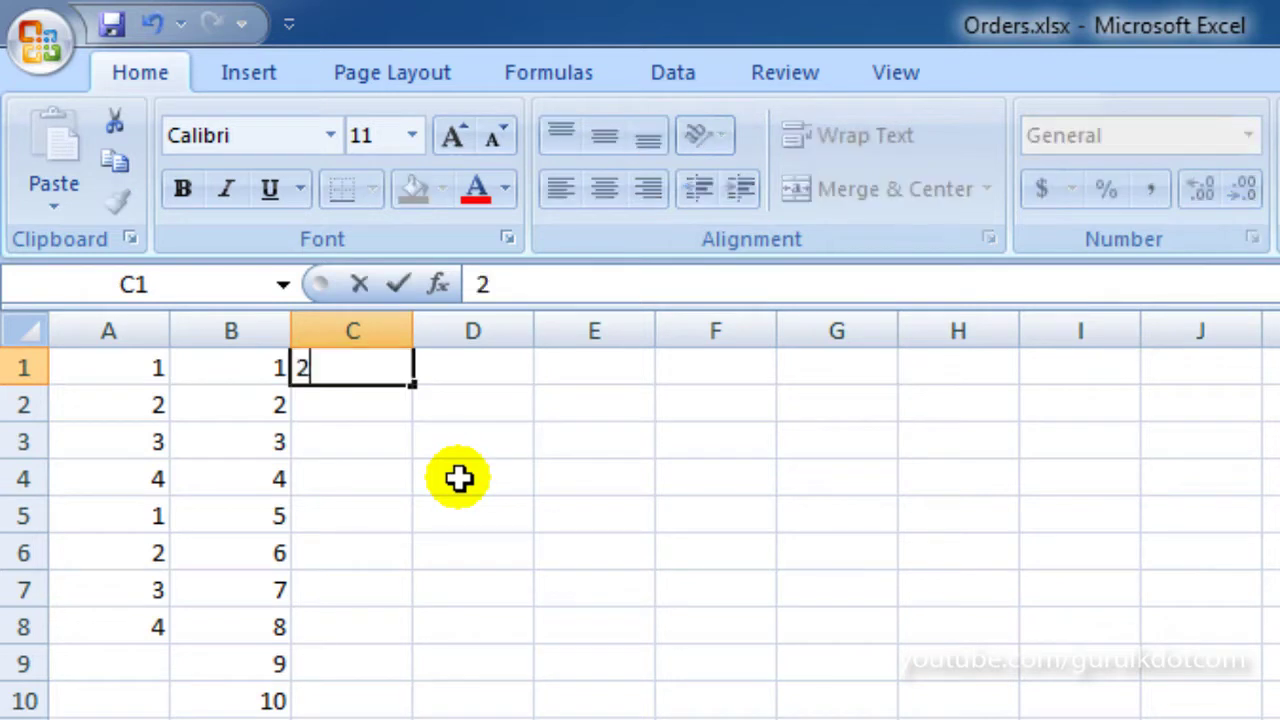
key("Return")
type("4")
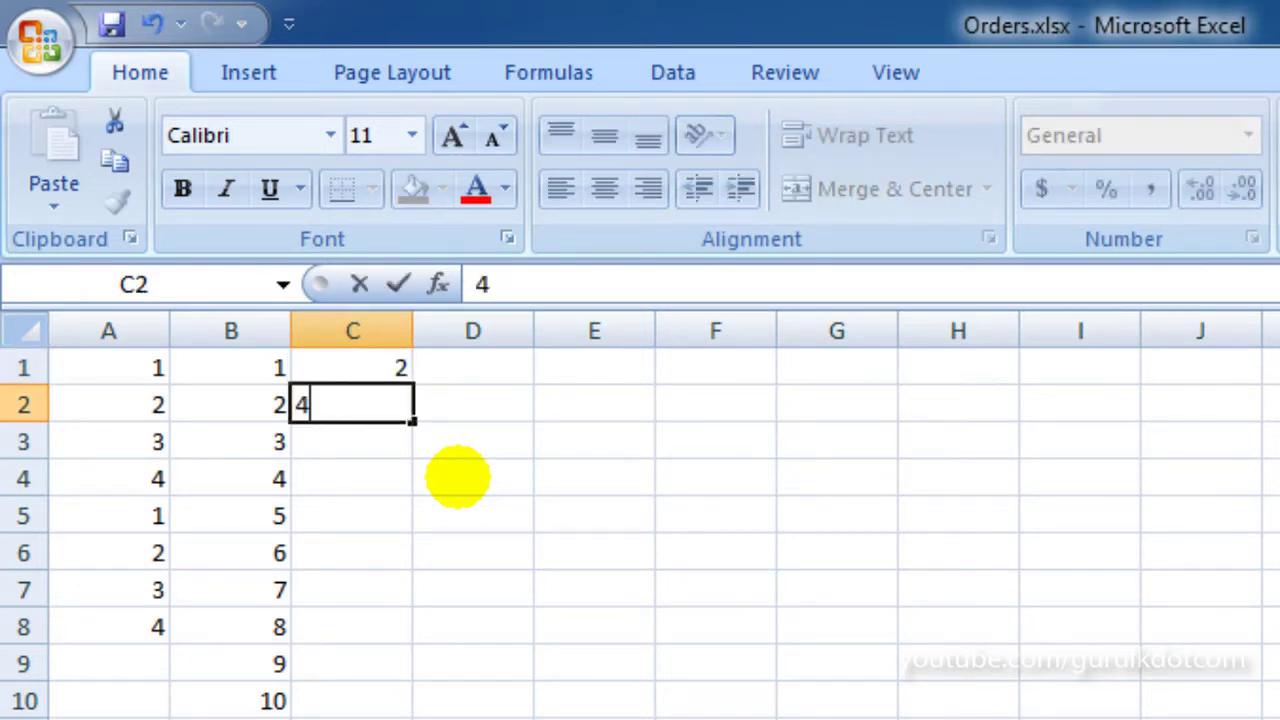
key("Return")
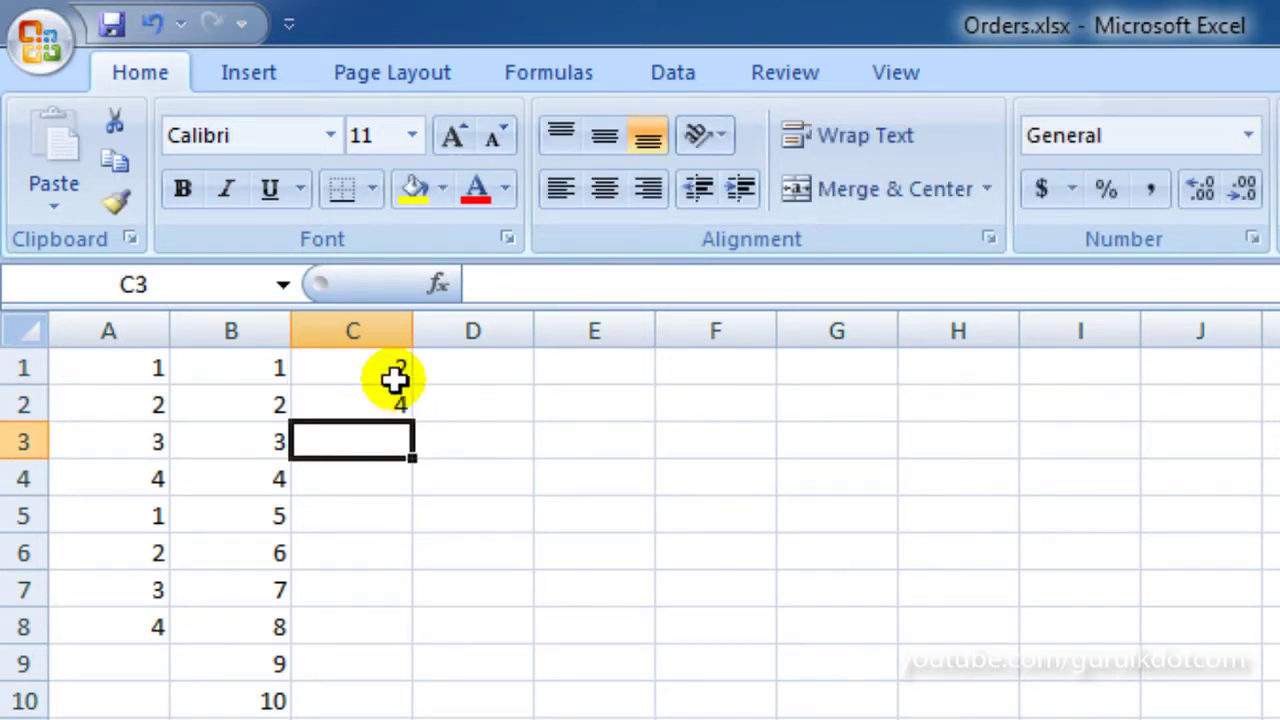
left_click_drag(383, 363, 396, 410)
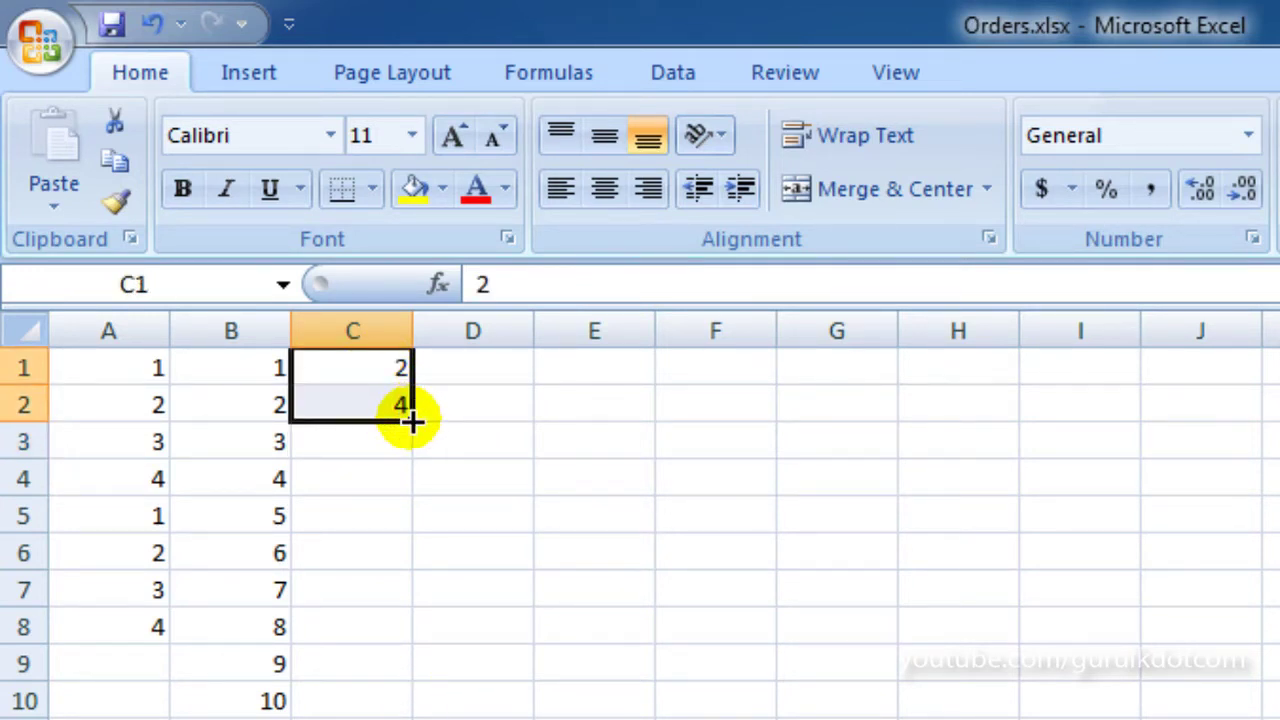
left_click_drag(410, 420, 411, 703)
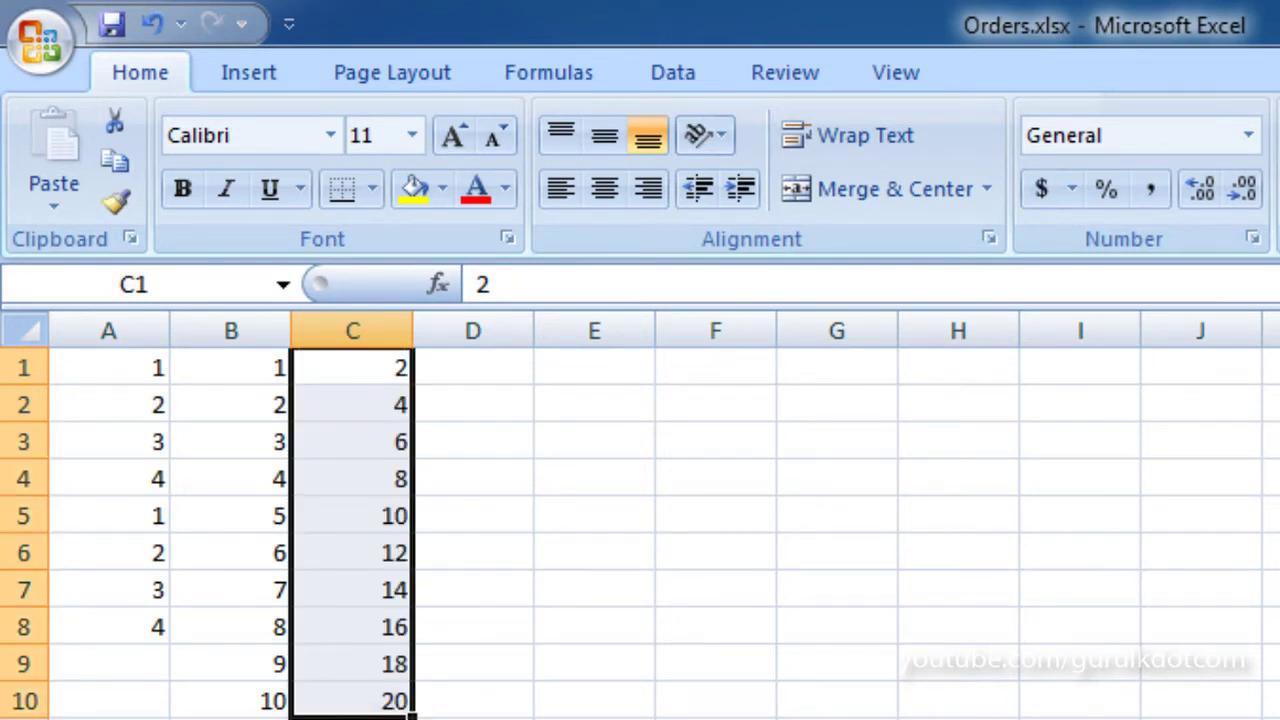
- Enter 1 in D1 and 3 in D2, and extend the odd-number series down to D10 with AutoFill
left_click(491, 377)
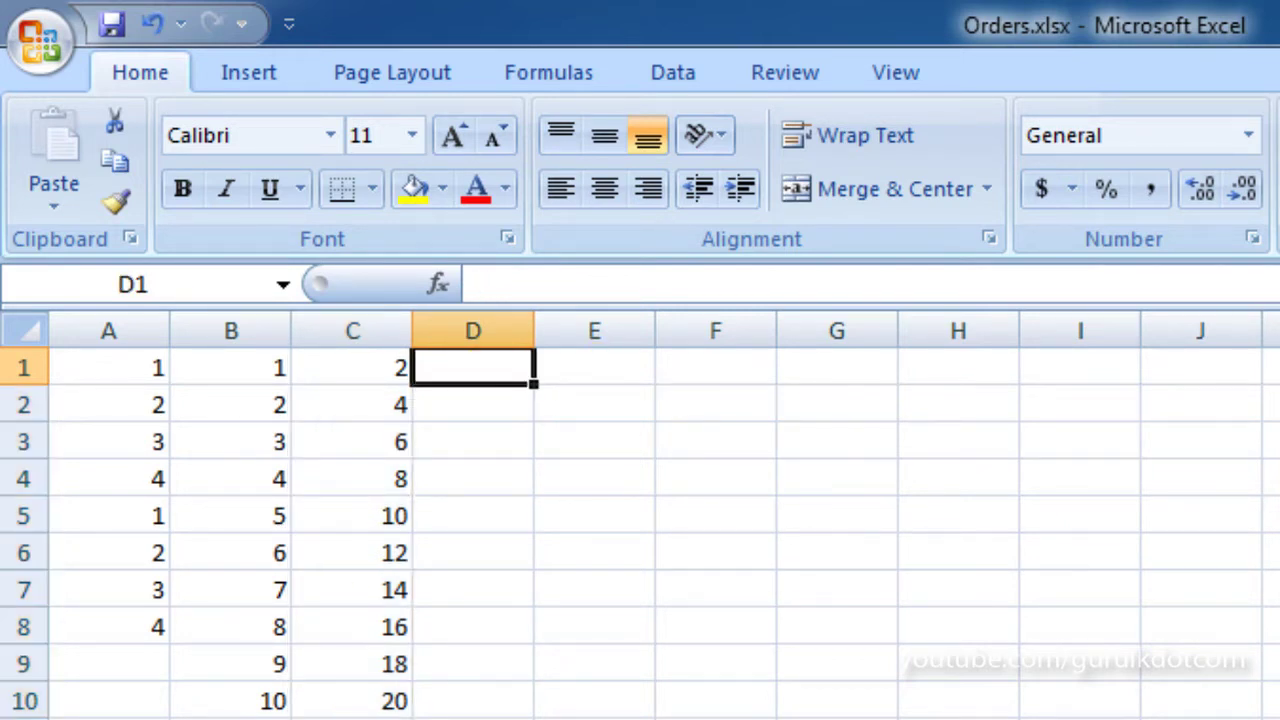
type("1")
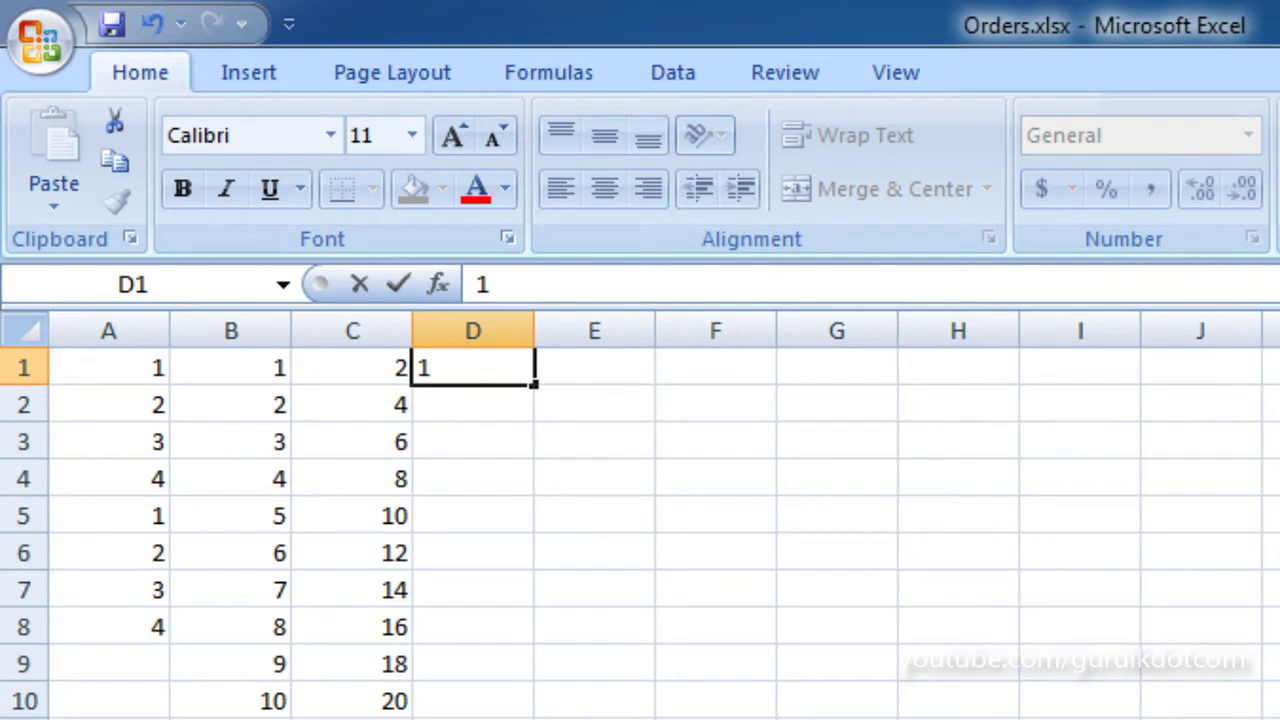
key("Return")
type("3")
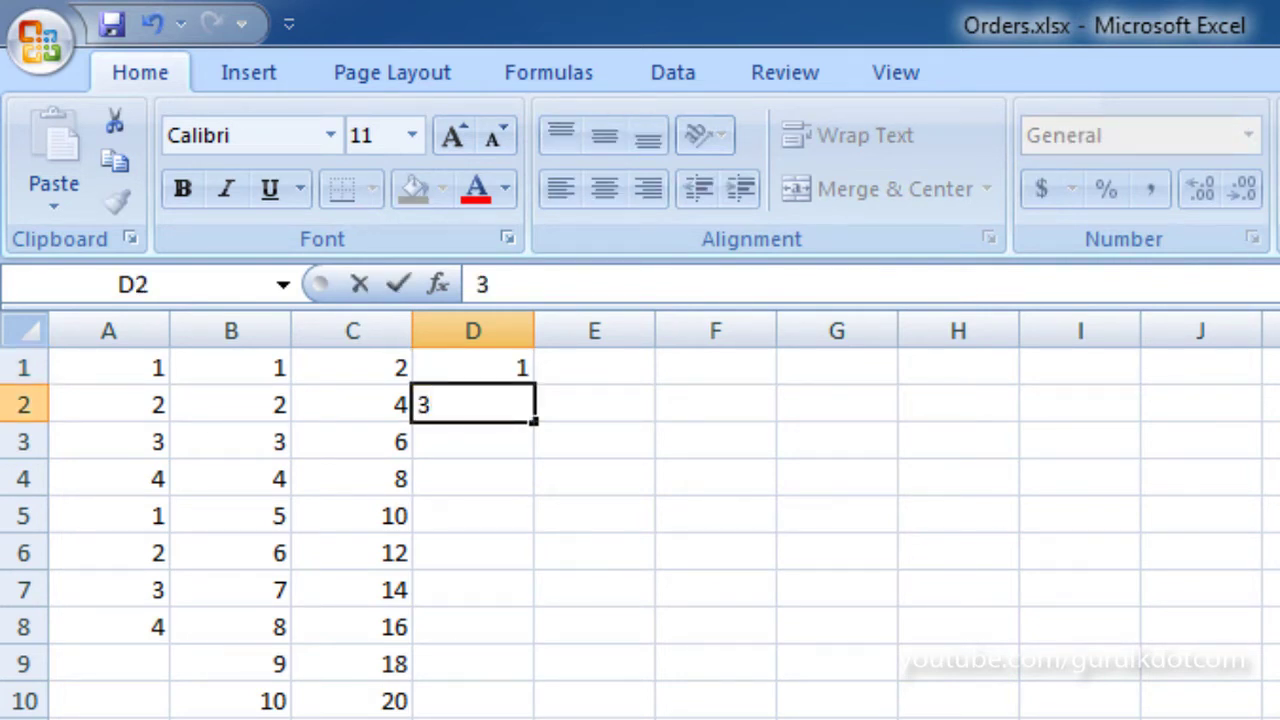
key("Return")
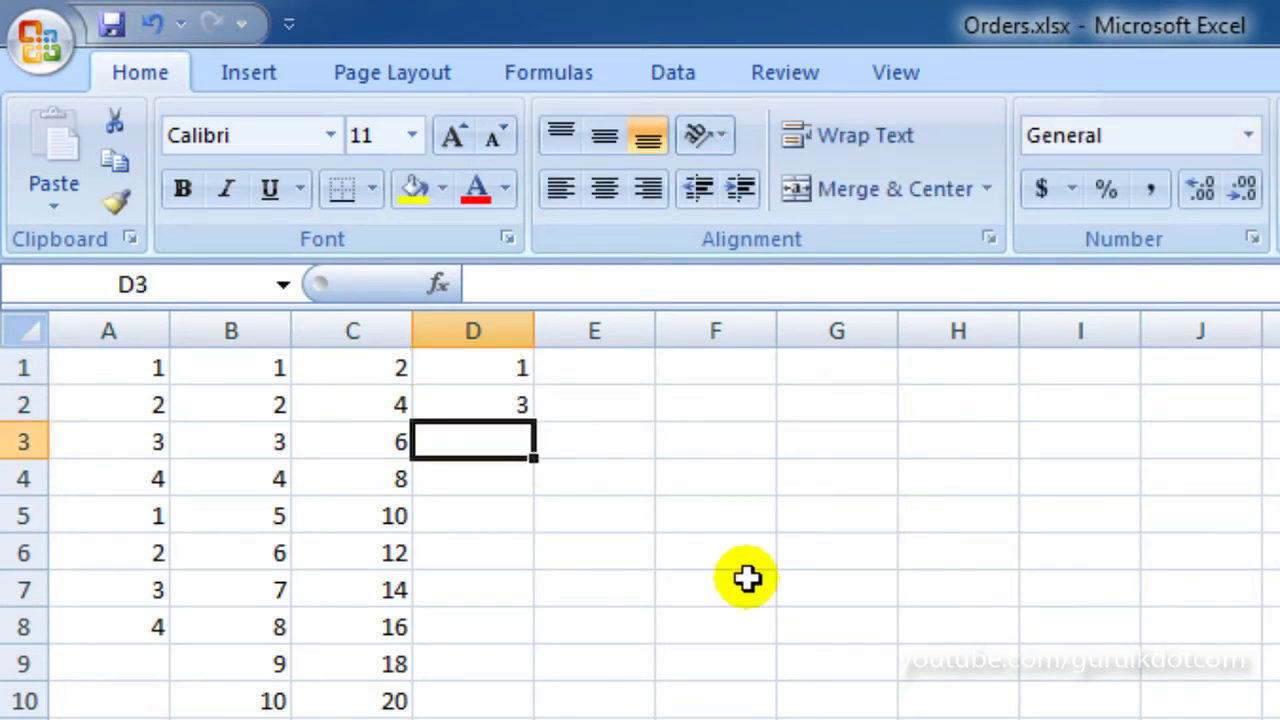
left_click_drag(526, 369, 534, 710)
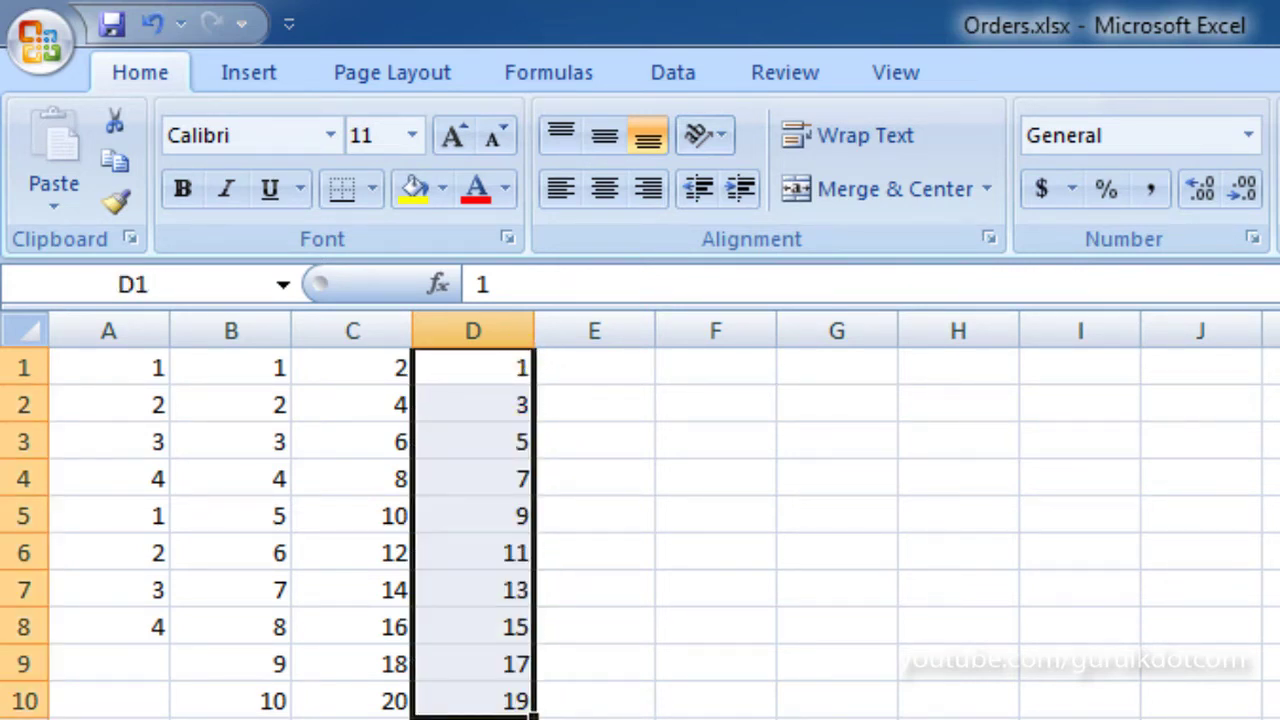
left_click(958, 719)
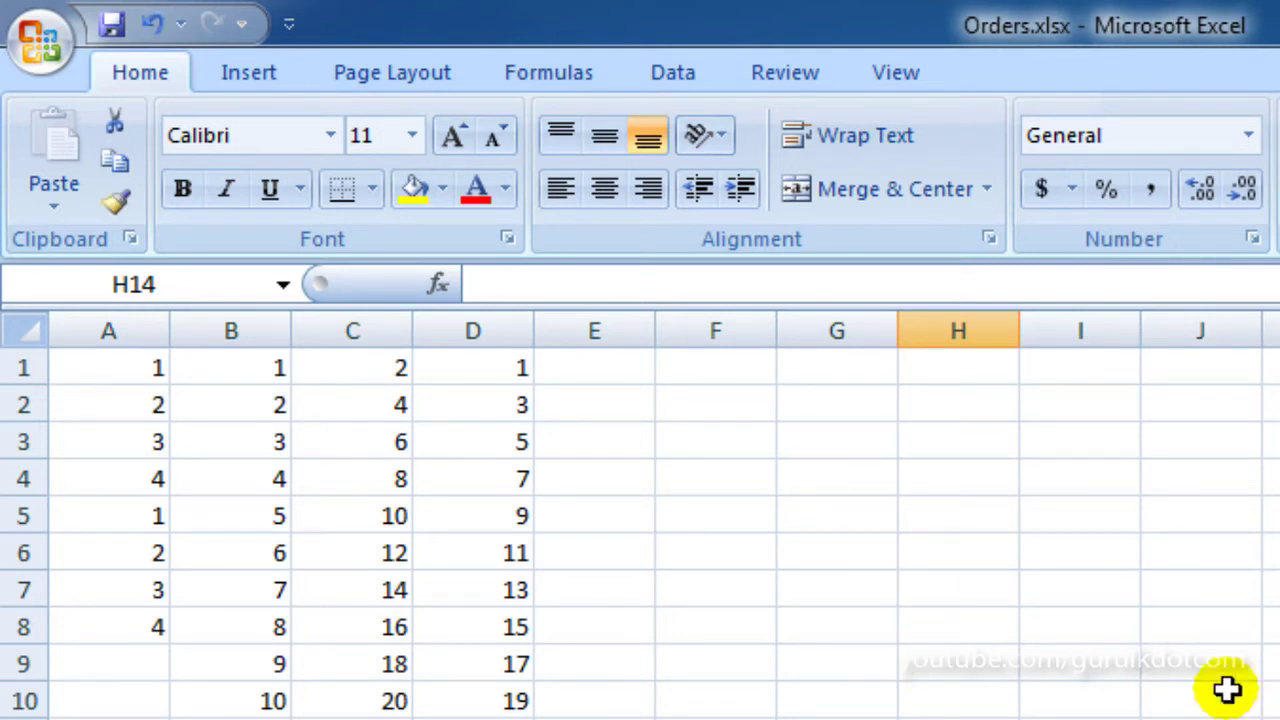
left_click(709, 398)
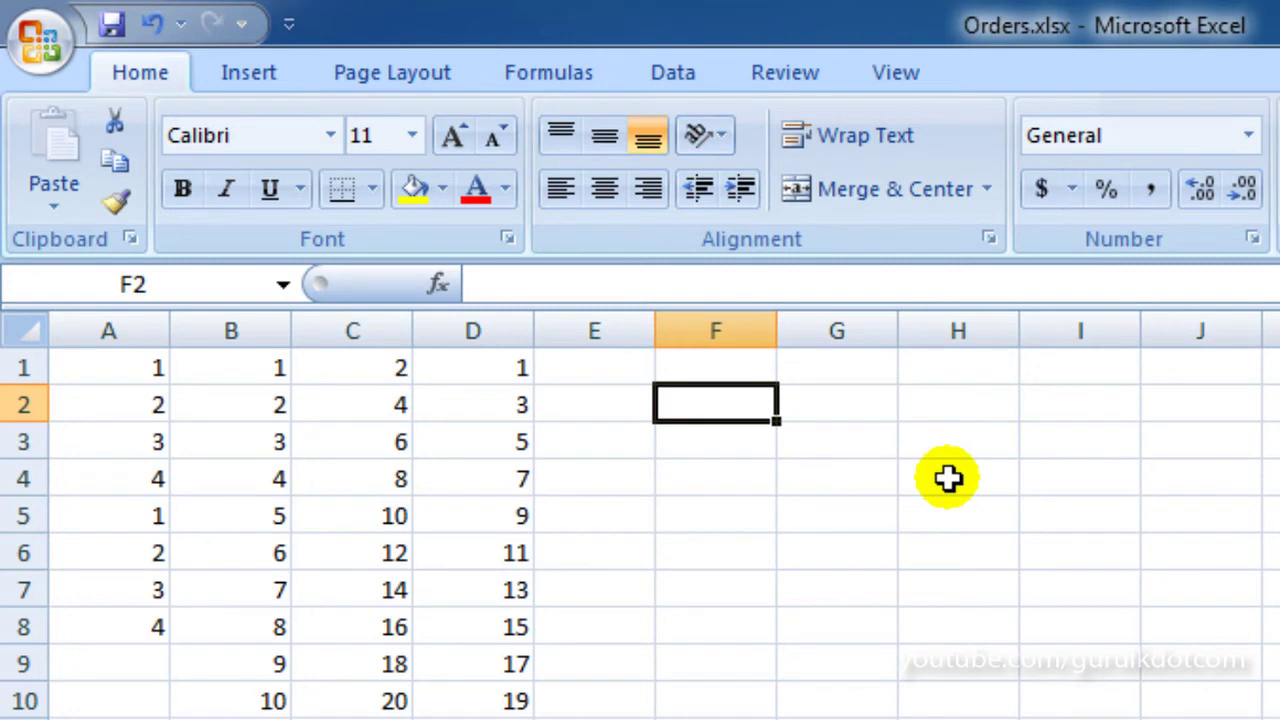